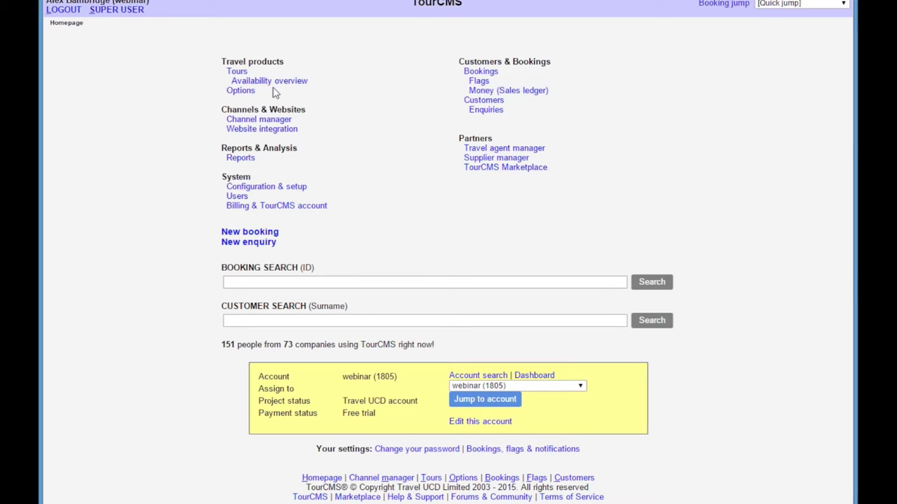
Step: Go to the tours list and create a new tour named "Thursday July test tour"
left_click(243, 81)
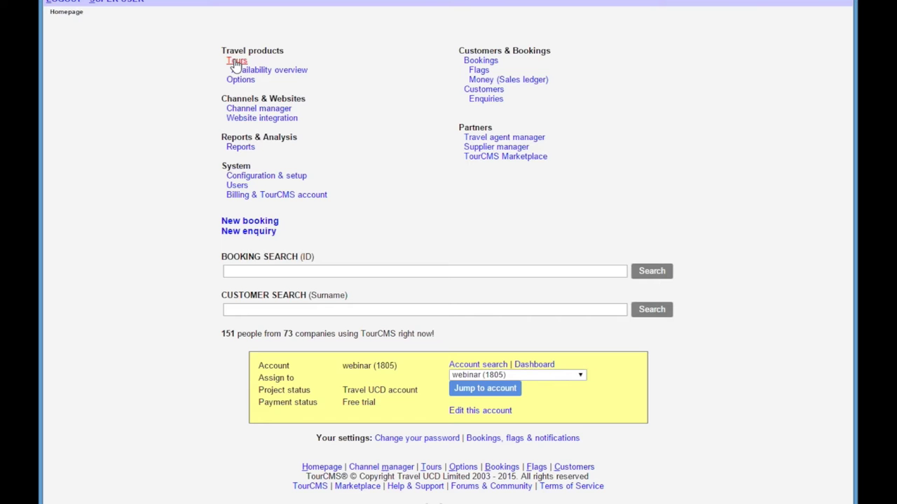
left_click(234, 62)
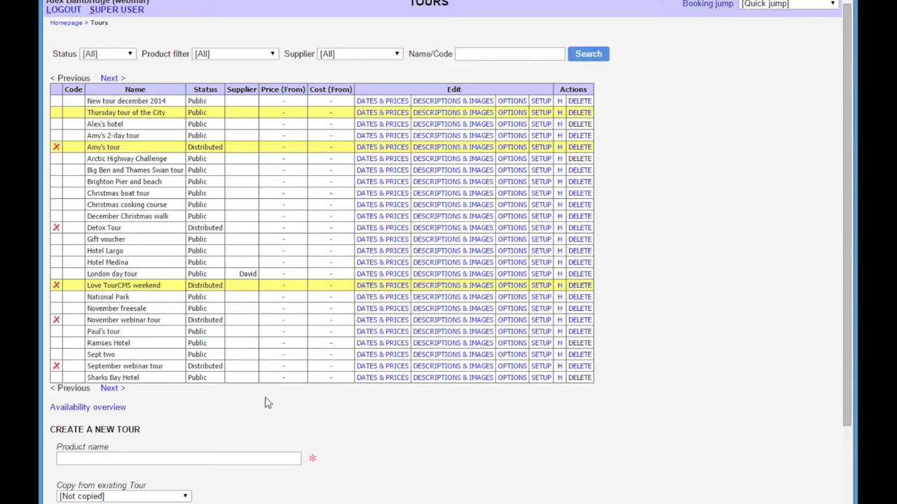
left_click(116, 457)
type("Thursday J")
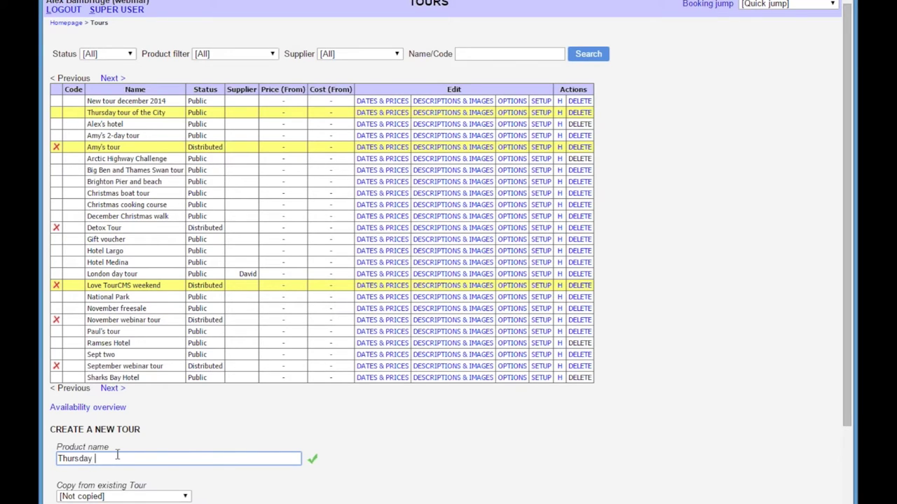
type("uly test tour")
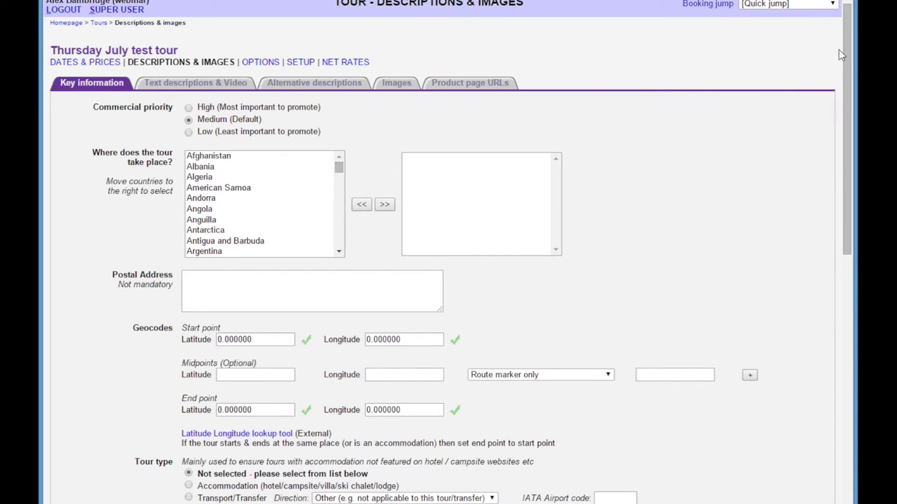
Step: Review the new tour's key information fields and its mandatory and non-mandatory text descriptions
left_click_drag(848, 42, 850, 59)
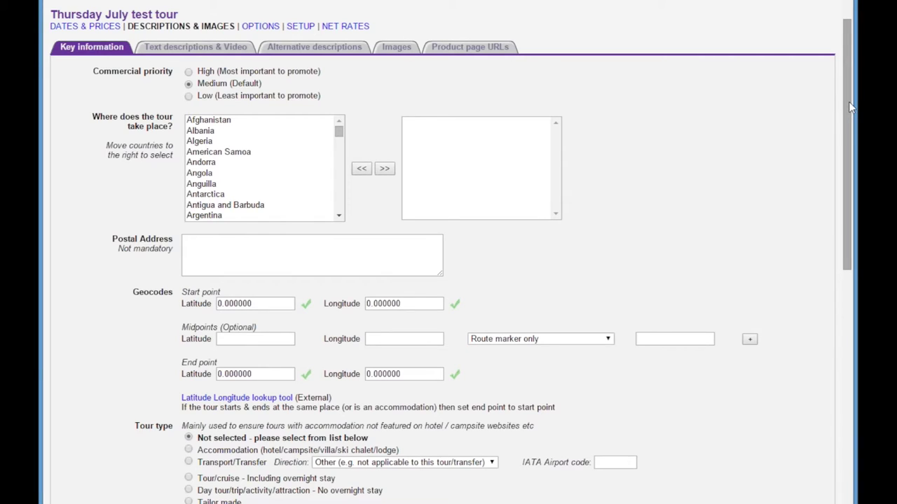
left_click_drag(849, 106, 848, 127)
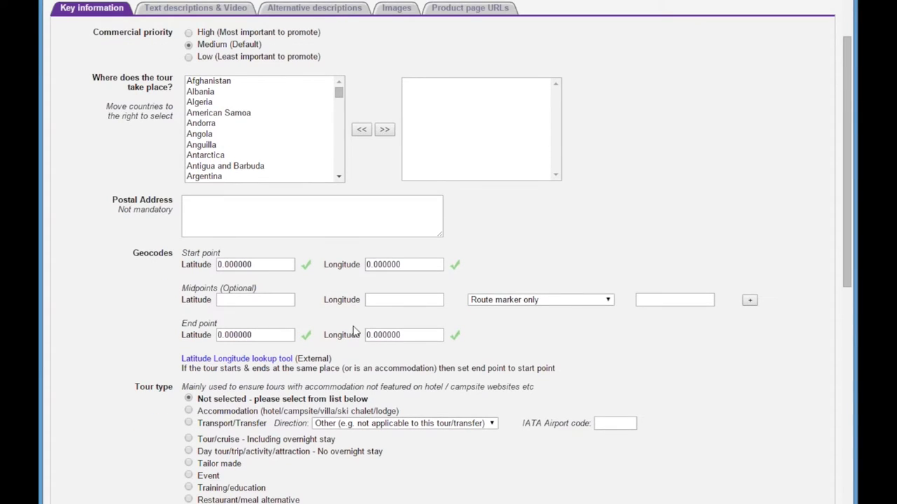
left_click_drag(848, 93, 848, 127)
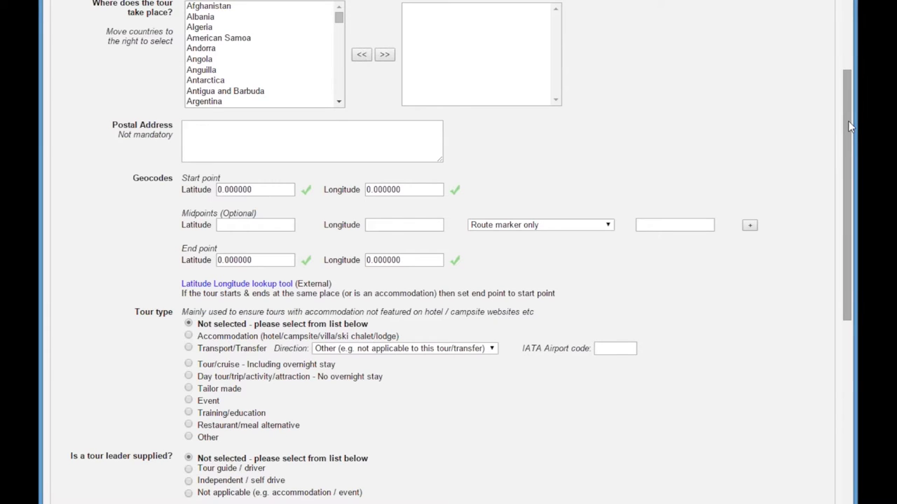
left_click_drag(846, 120, 847, 124)
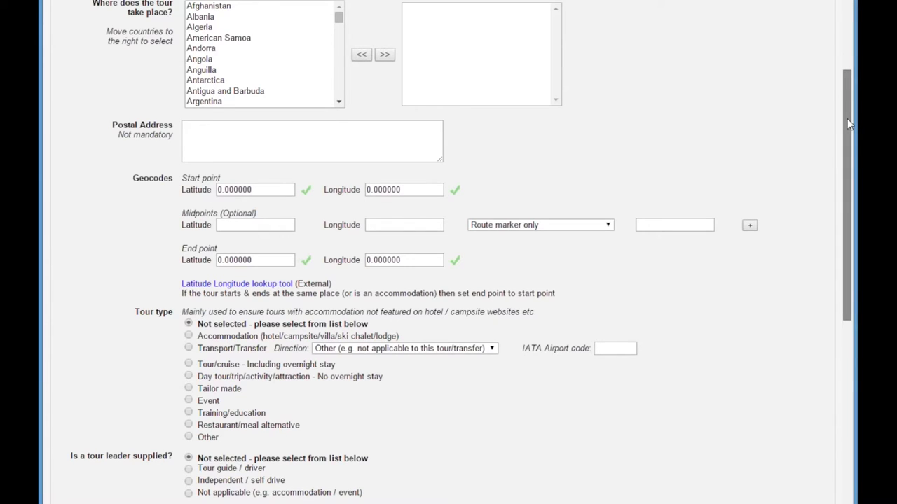
left_click_drag(847, 124, 847, 214)
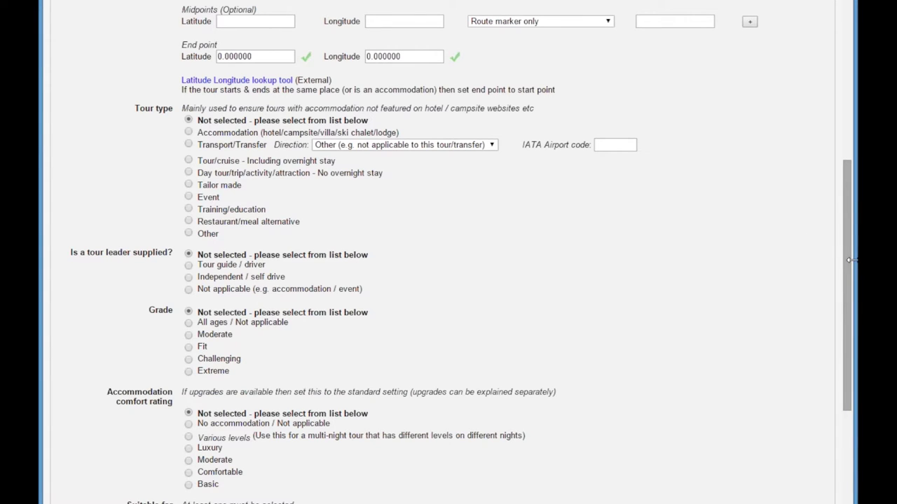
scroll(850, 260, "down", 3)
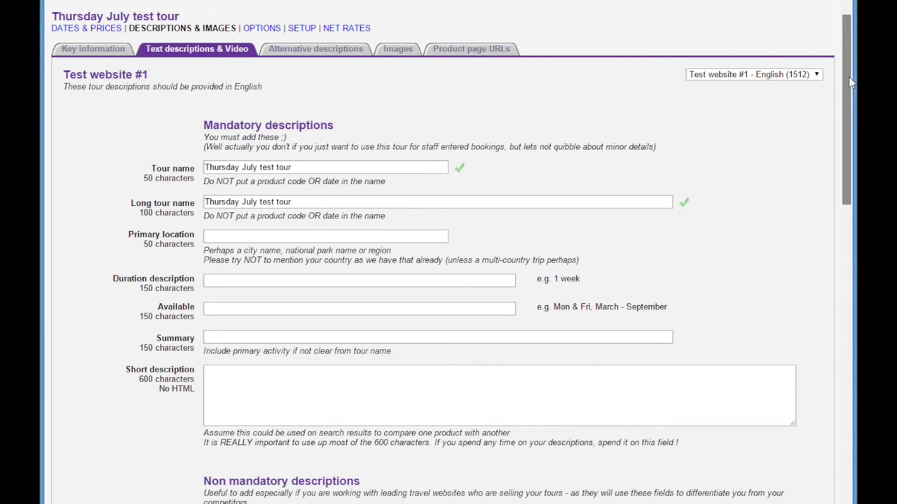
scroll(848, 78, "down", 1)
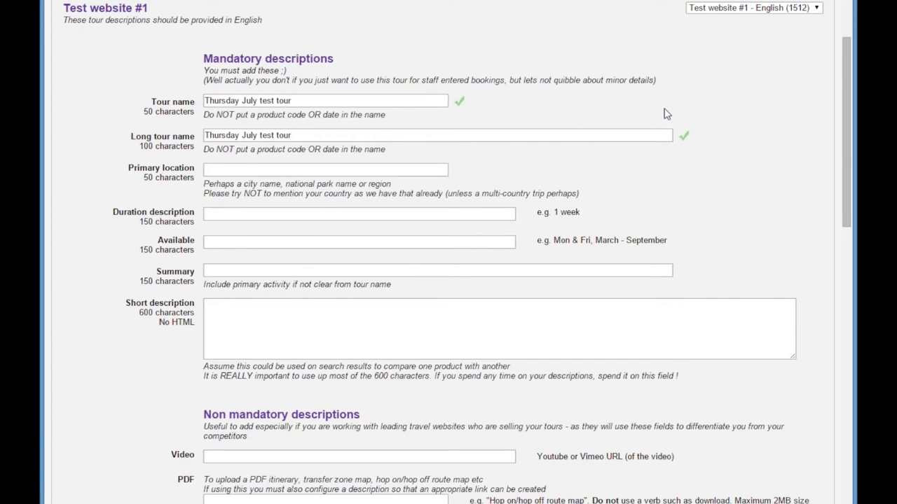
left_click_drag(842, 113, 842, 128)
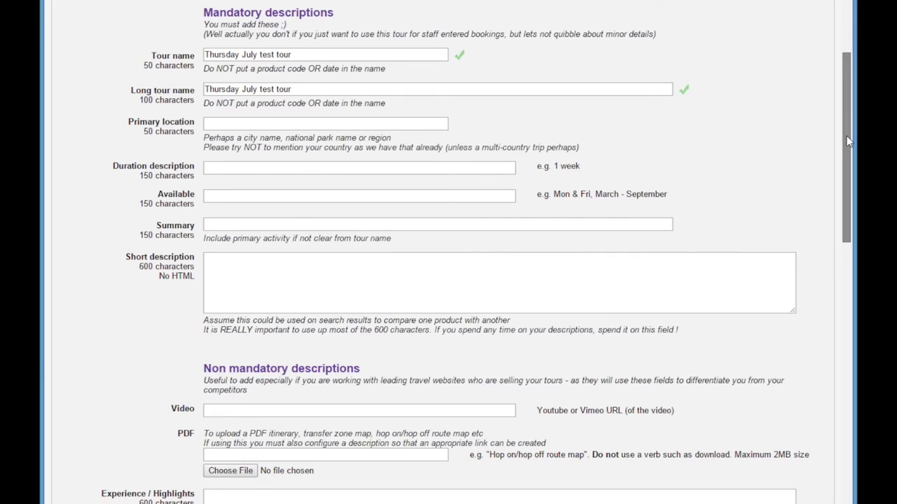
left_click_drag(846, 136, 844, 243)
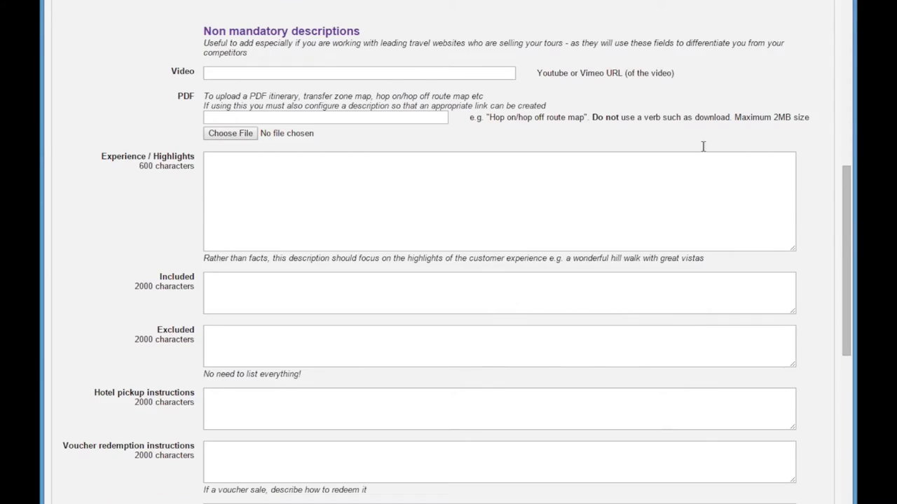
left_click_drag(843, 245, 788, 58)
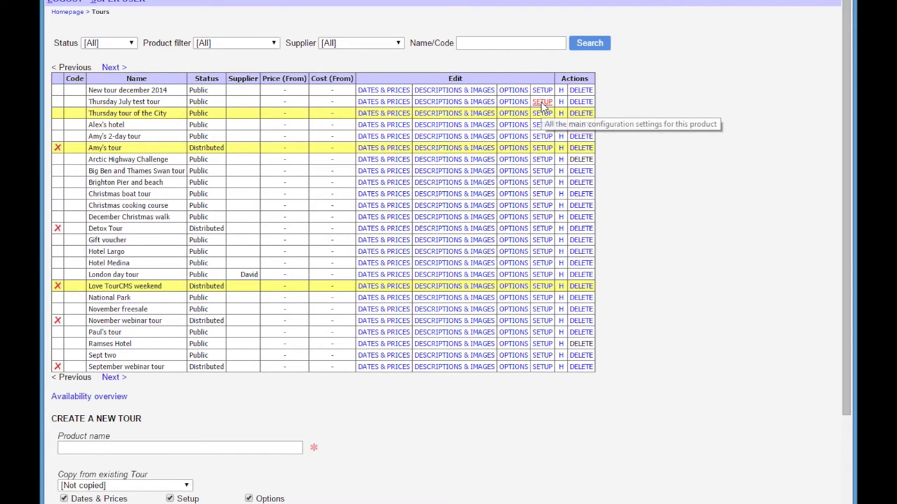
Step: Go to the setup of Thursday July test tour and examine the choices for its booking cutoff times
left_click(542, 102)
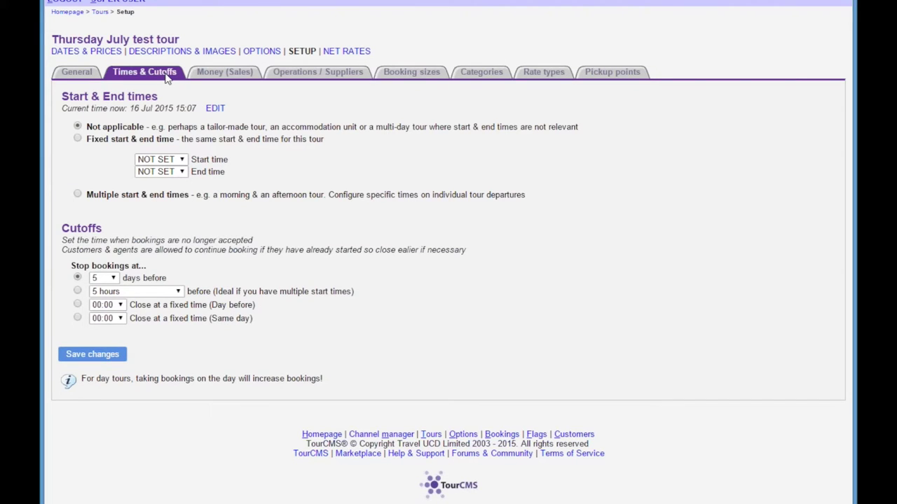
scroll(234, 174, "up", 1)
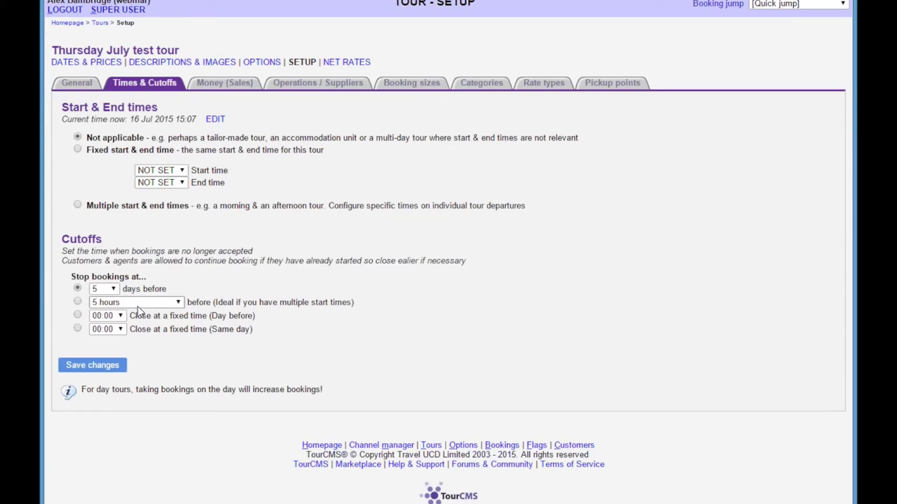
left_click(105, 315)
left_click(105, 315)
left_click(150, 312)
left_click(147, 305)
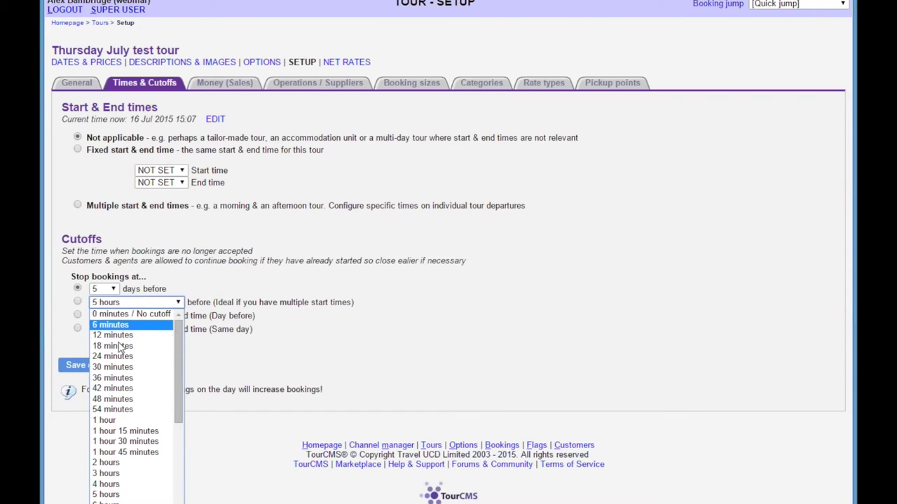
left_click(189, 271)
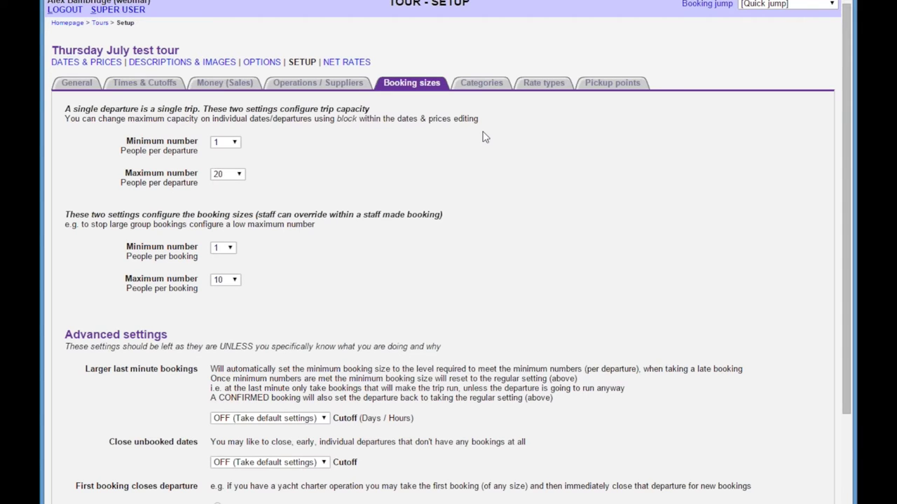
Step: Define the tour's rate types as Adult, Child and Infant, activate the Child and Infant rates, and save the changes
left_click(524, 84)
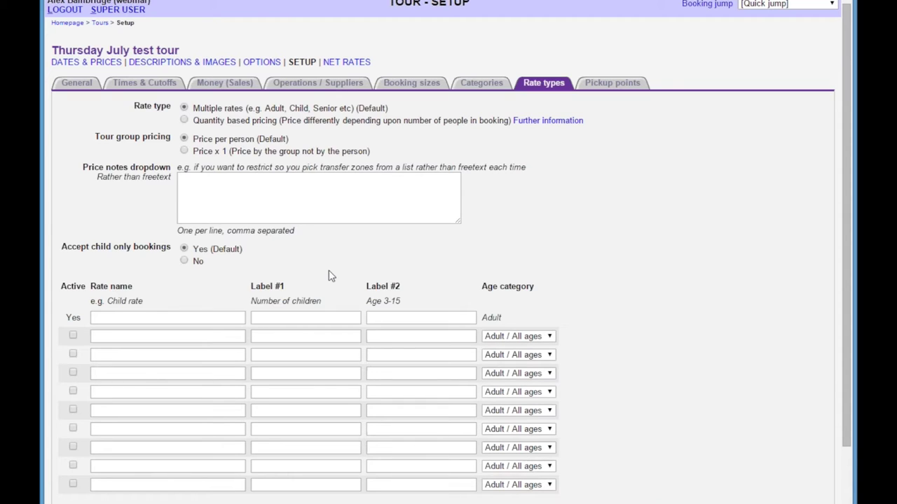
left_click(153, 319)
type("Adult")
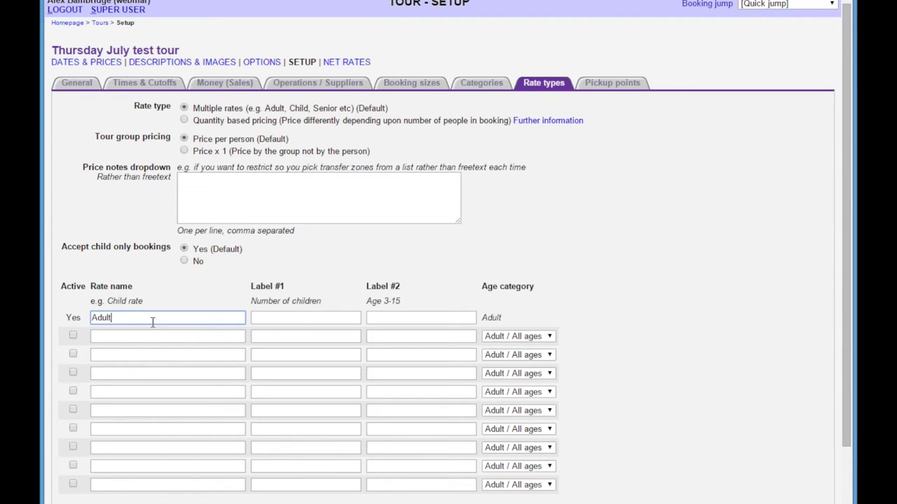
key("Tab")
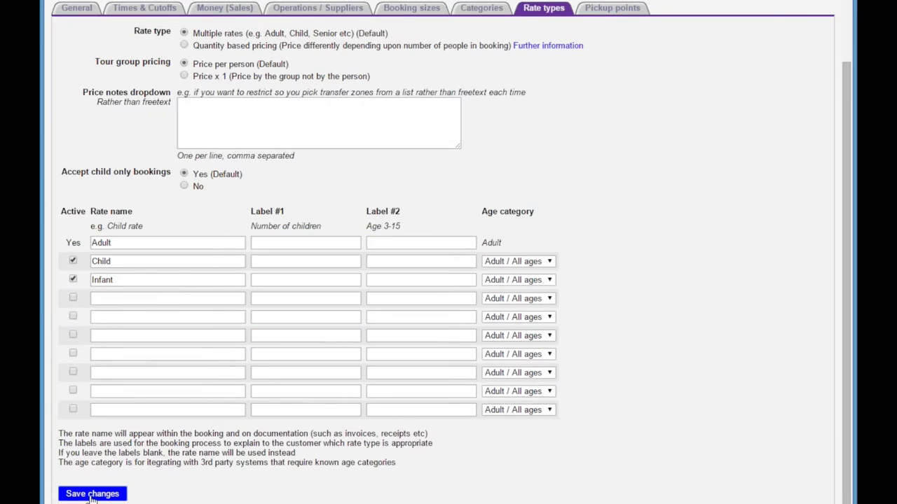
left_click(91, 494)
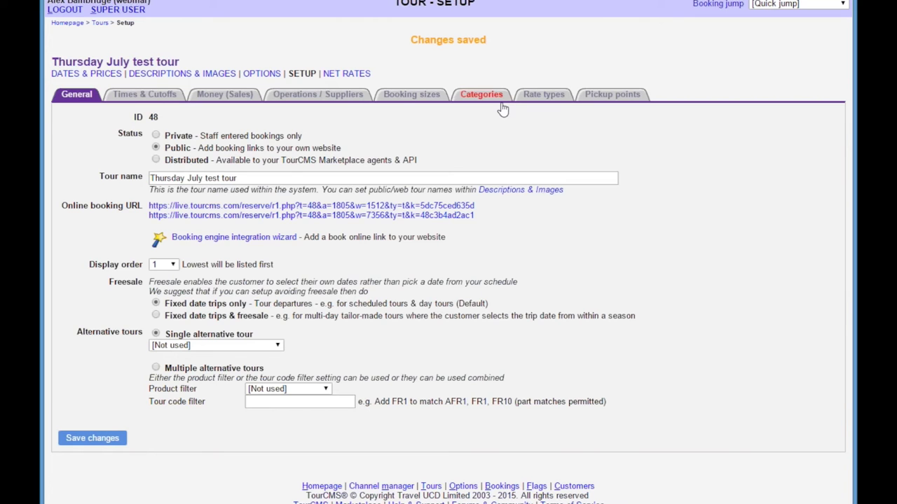
left_click(544, 94)
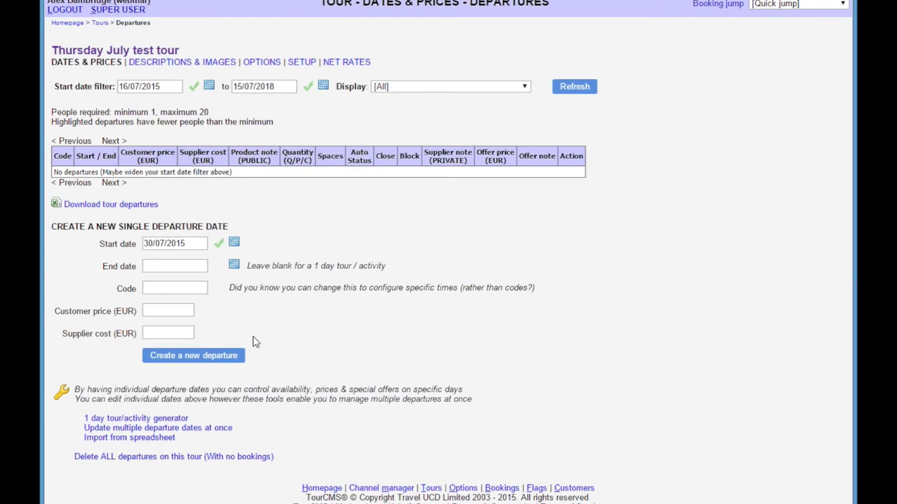
Step: Create single departures for the tour on 30/07/2015 at a customer price of 100 EUR and on 31/07/2015 at 120 EUR
left_click(168, 312)
type("100")
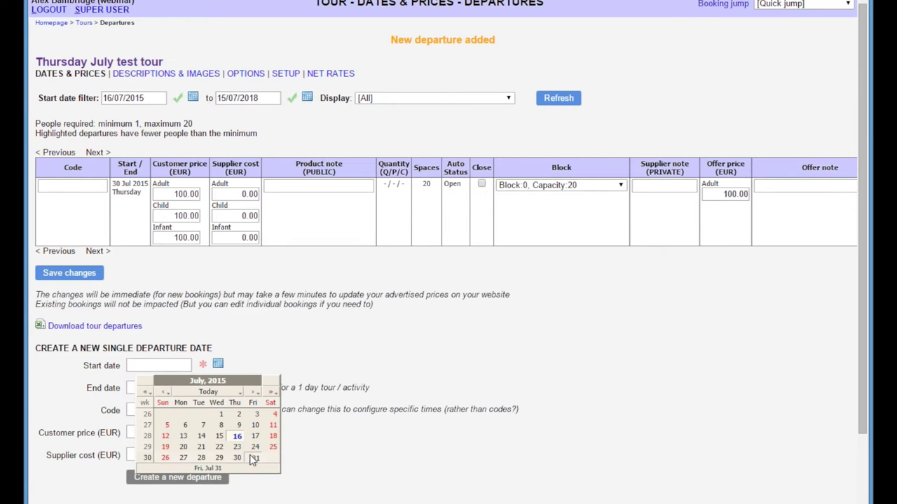
left_click(253, 458)
left_click(151, 433)
type("120")
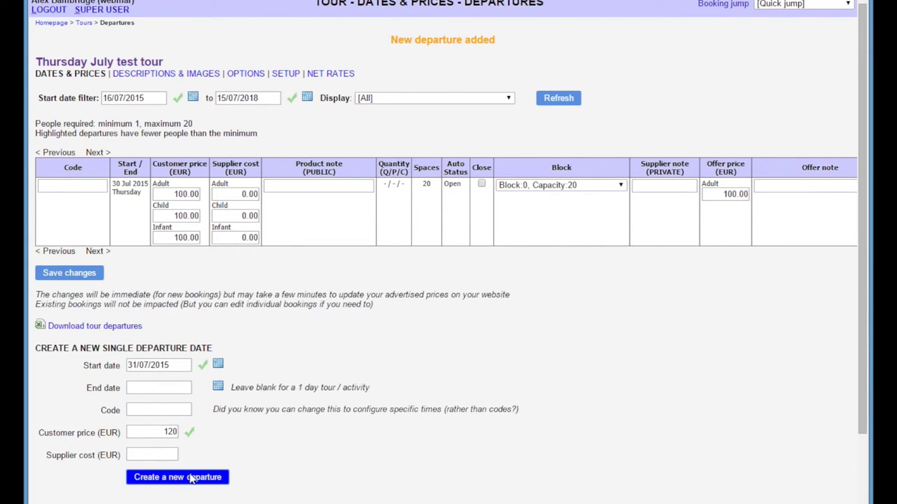
left_click(191, 477)
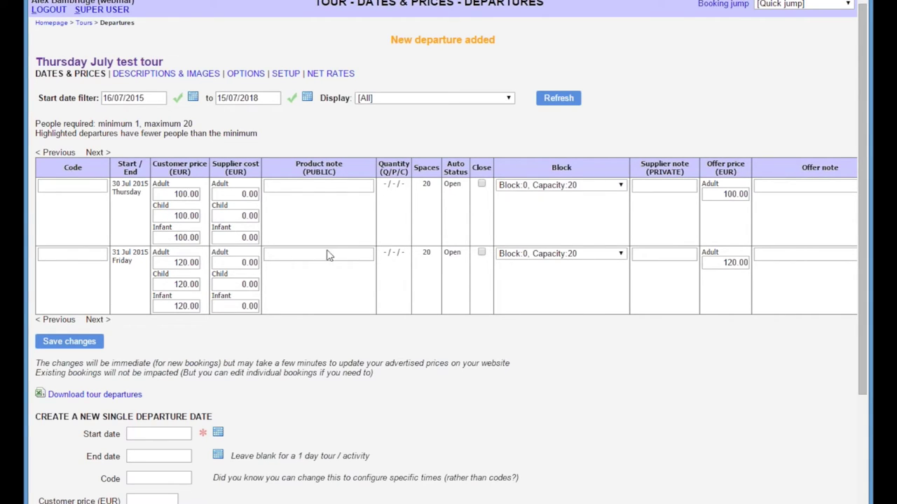
left_click(311, 184)
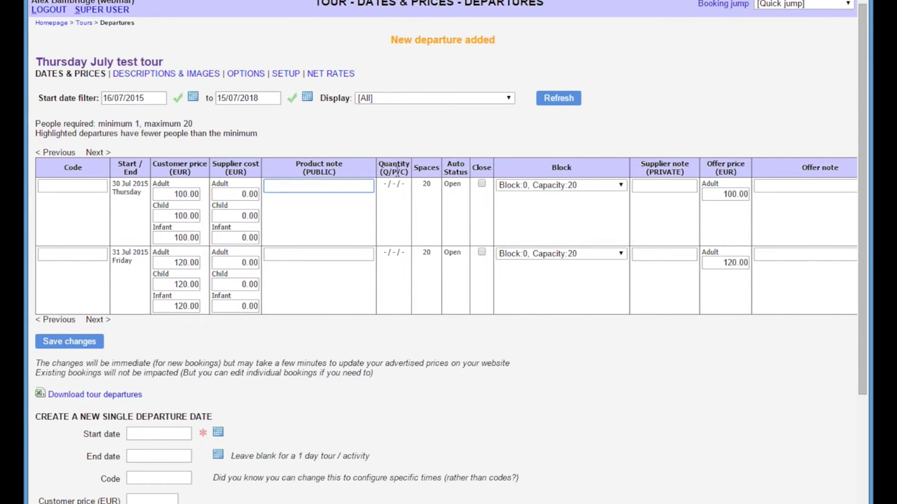
left_click_drag(380, 172, 413, 175)
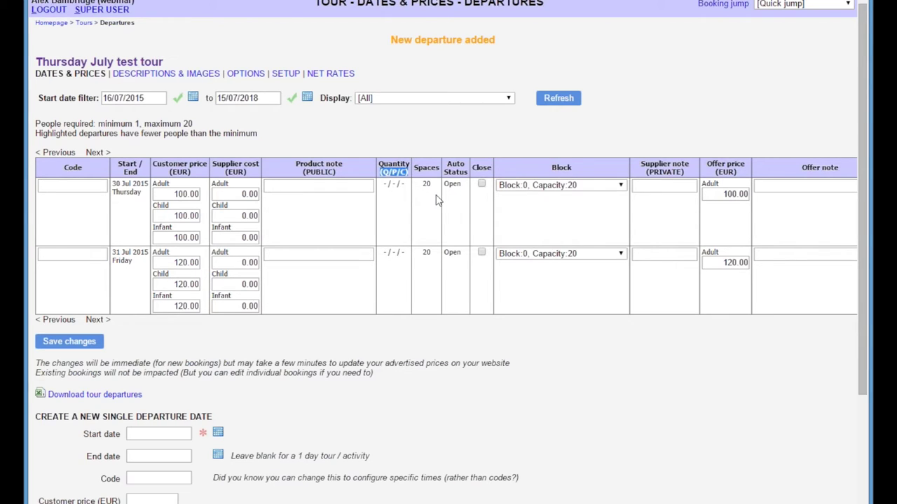
left_click(432, 187)
Step: Try marking the 30 July and 31 July departures as closed and clear both marks again
left_click(481, 184)
left_click(481, 252)
left_click(481, 253)
left_click(482, 185)
Step: Add 10 spaces to the 30 July departure for a capacity of 30 and save the changes
left_click(548, 188)
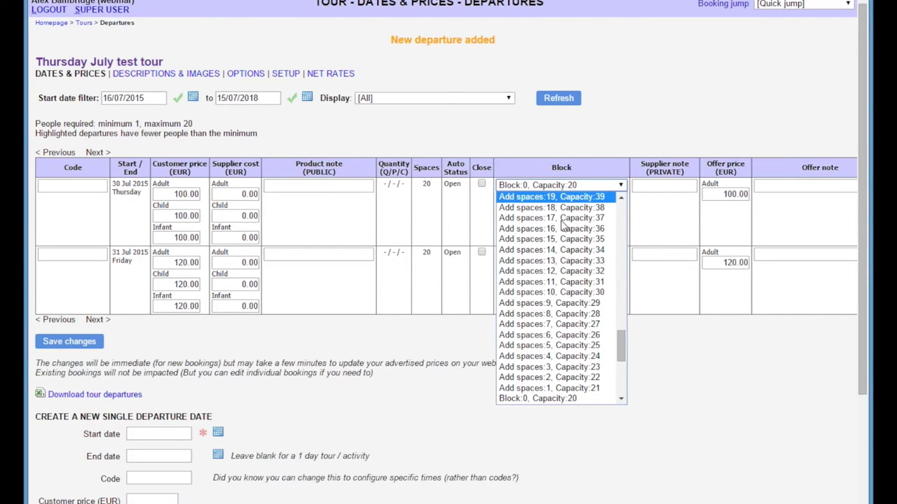
left_click(601, 294)
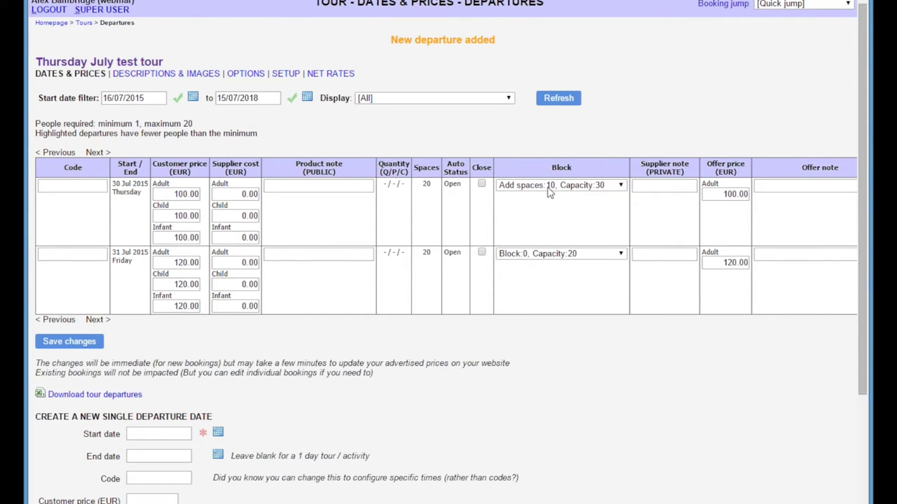
left_click(82, 341)
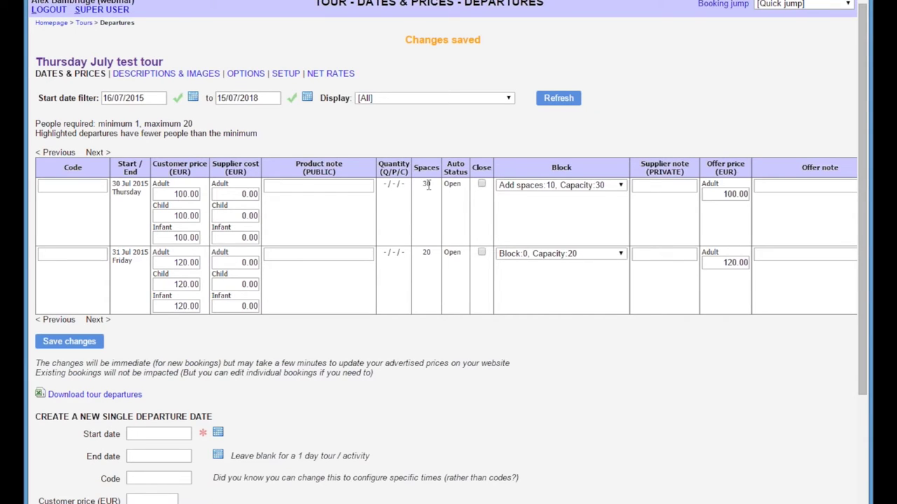
Step: Look across the departures' offer price and offer note columns, and open the deals on the TourSift website
scroll(228, 501, "right", 2)
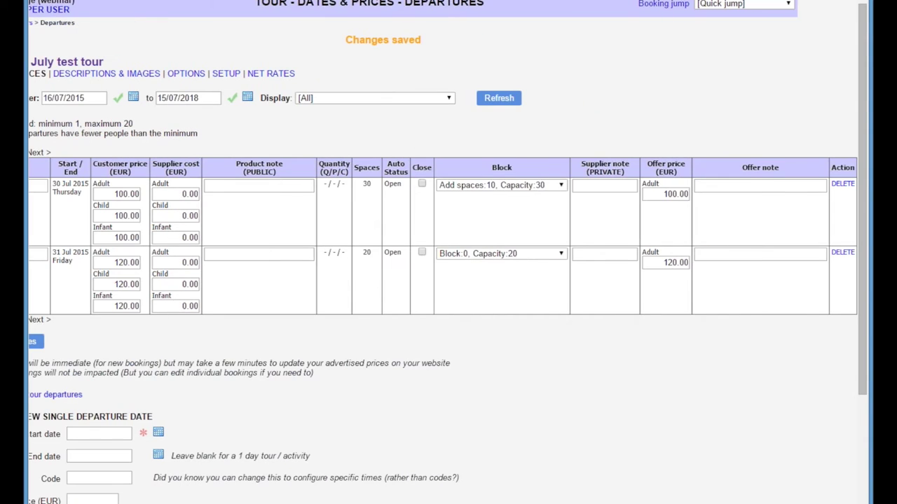
scroll(443, 252, "left", 1)
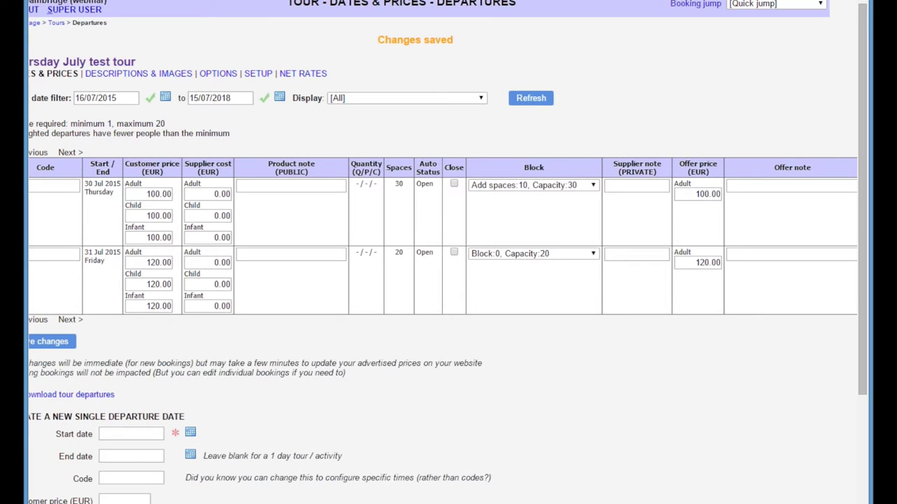
scroll(379, 20, "left", 1)
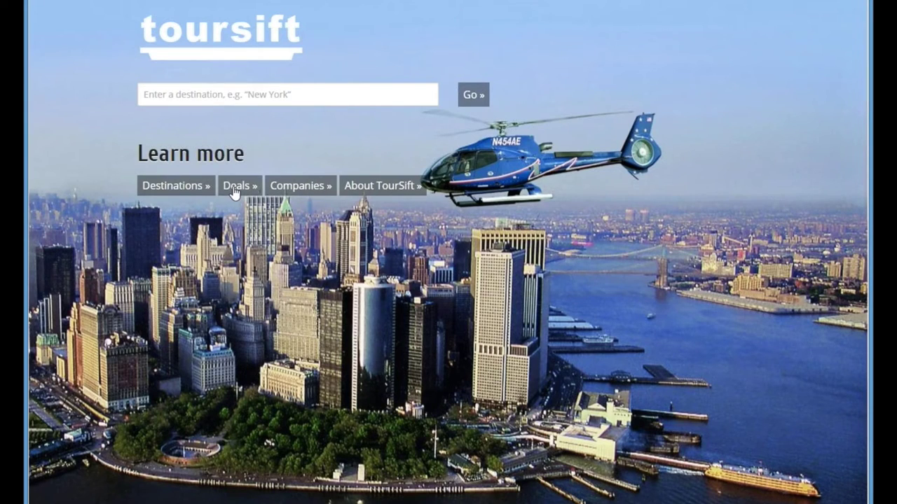
left_click(234, 189)
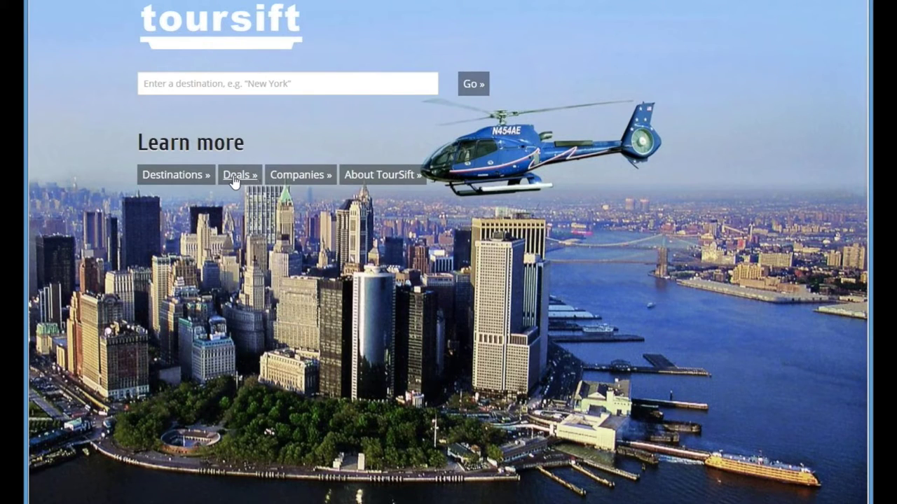
Step: Browse the special offers listed on the TourSift deals page, including the Heineken Experience
left_click(234, 177)
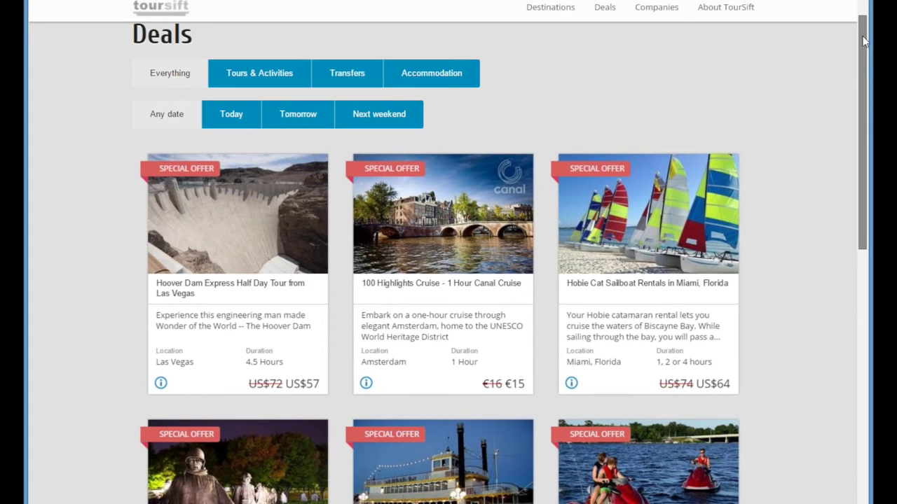
left_click_drag(863, 41, 842, 149)
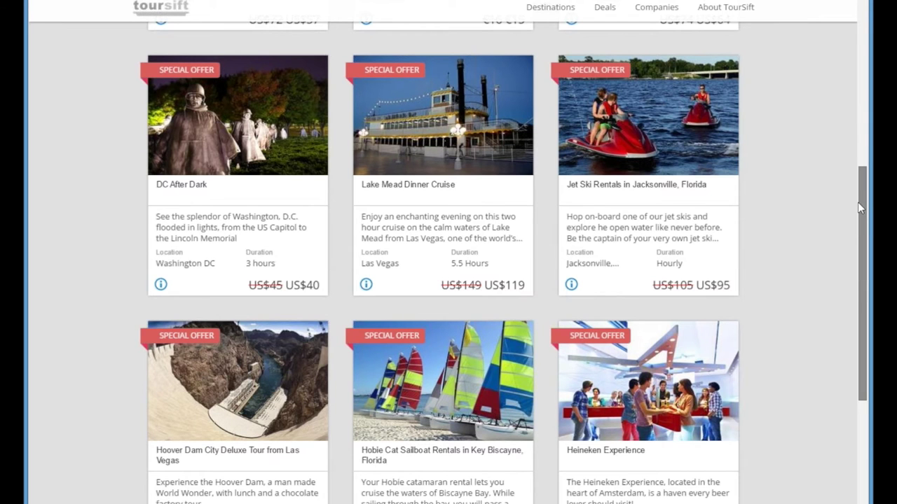
scroll(851, 270, "down", 3)
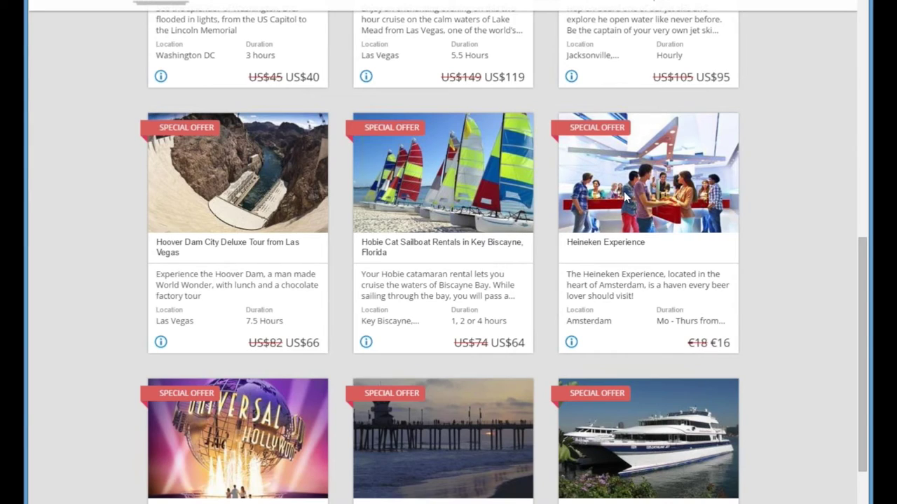
left_click(626, 198)
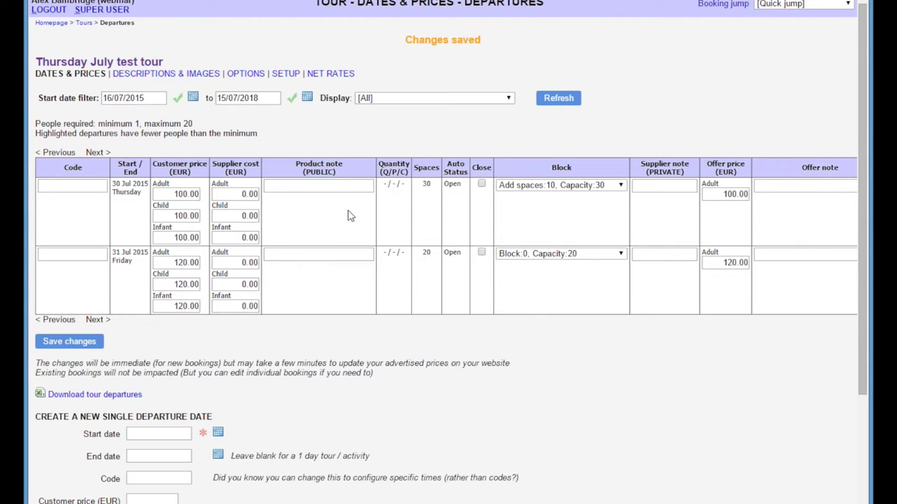
Step: Switch back to TourCMS and select the Private status in the test tour's general setup
left_click_drag(868, 199, 869, 298)
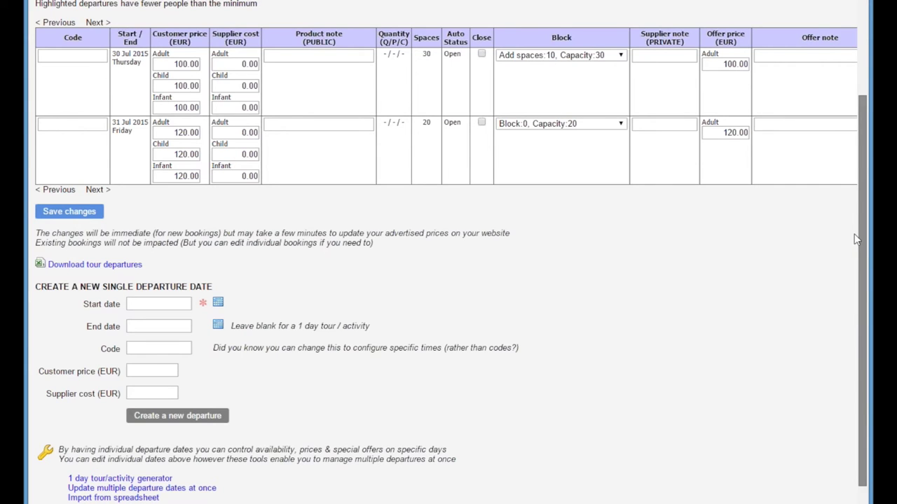
scroll(856, 239, "up", 3)
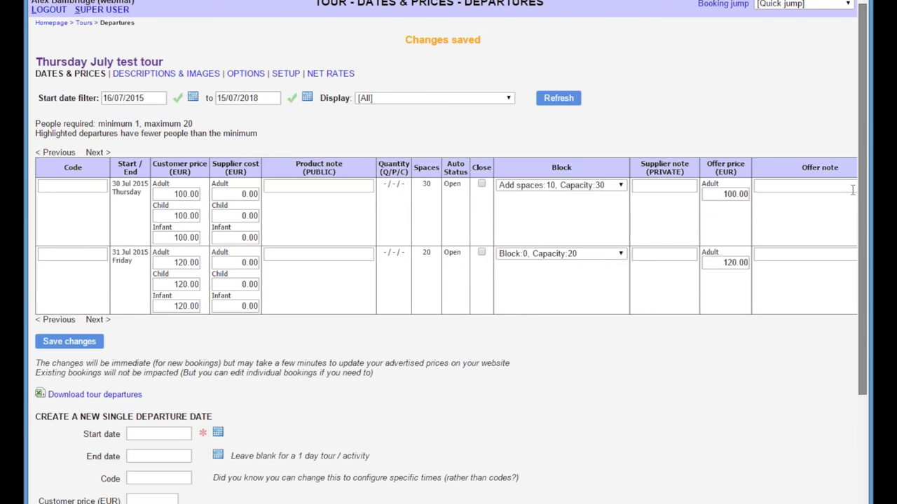
left_click(294, 73)
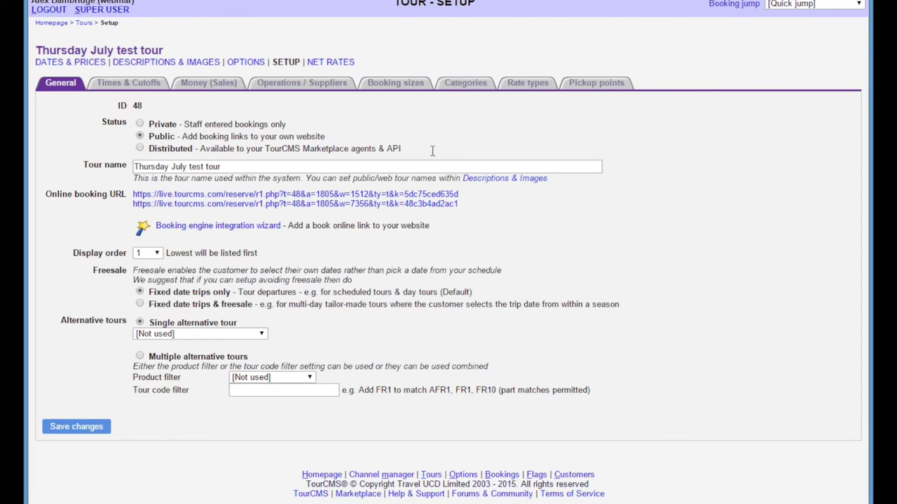
double_click(118, 122)
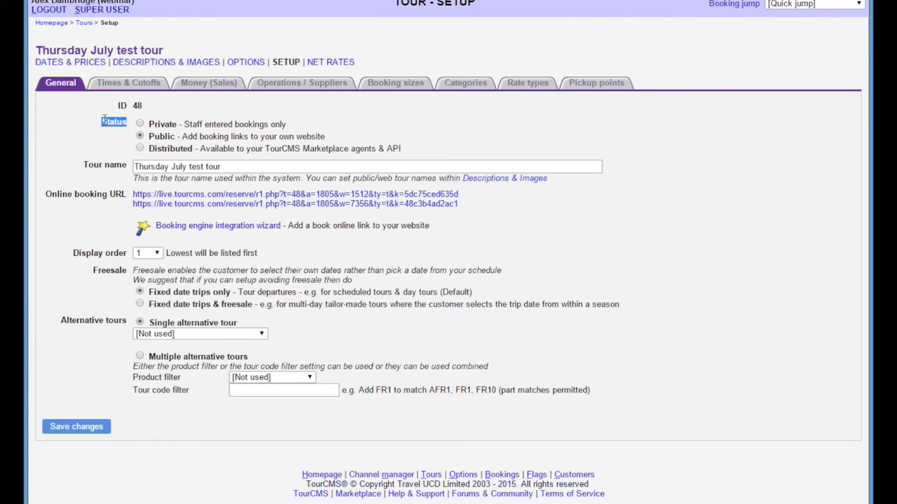
left_click(167, 123)
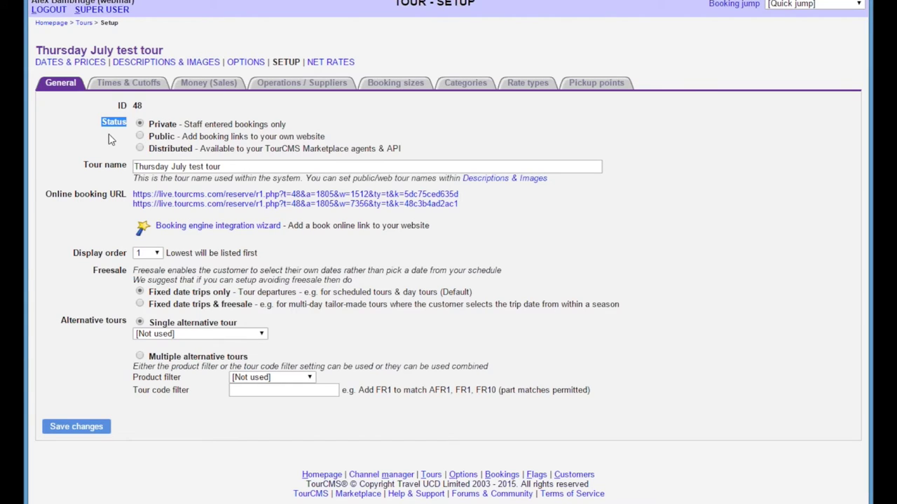
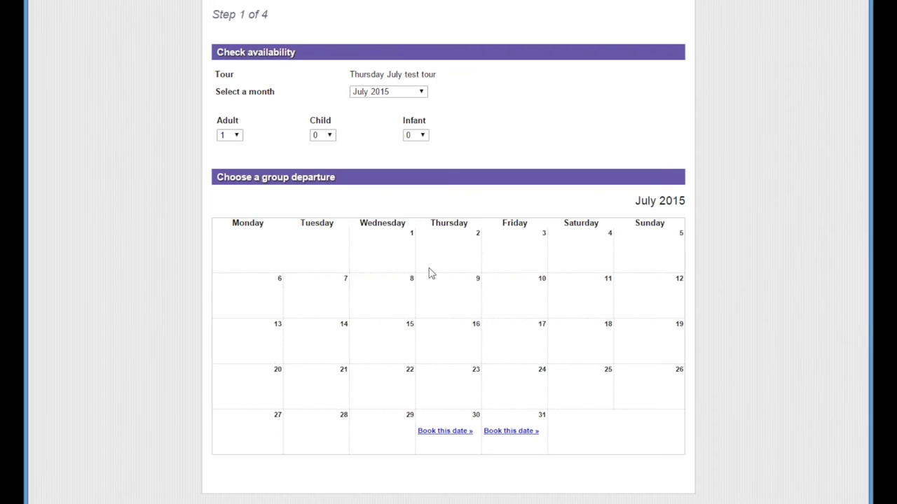
Step: In the tour's online booking form, add 1 child to the 1 adult and book the 31 July 2015 departure
left_click(322, 135)
left_click(328, 158)
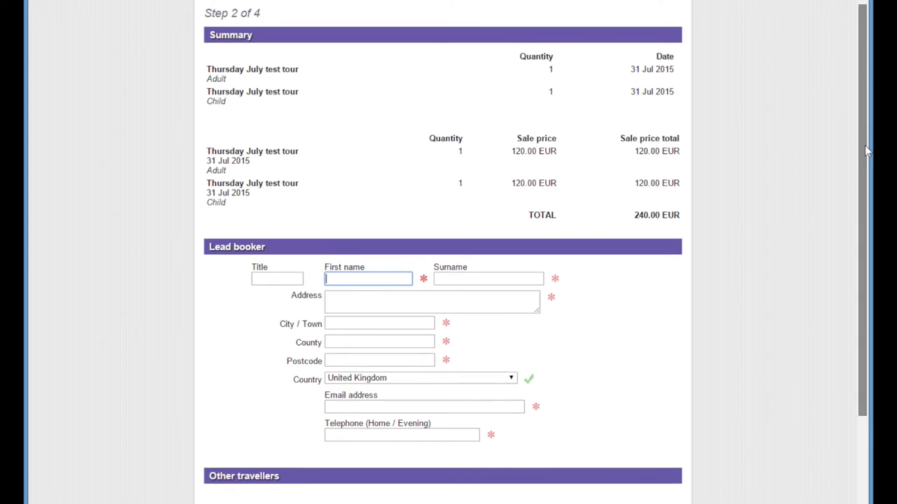
Step: Fill in the lead booker's first name and surname, with placeholder entries for address, city, county and postcode
scroll(855, 140, "down", 1)
scroll(855, 140, "up", 1)
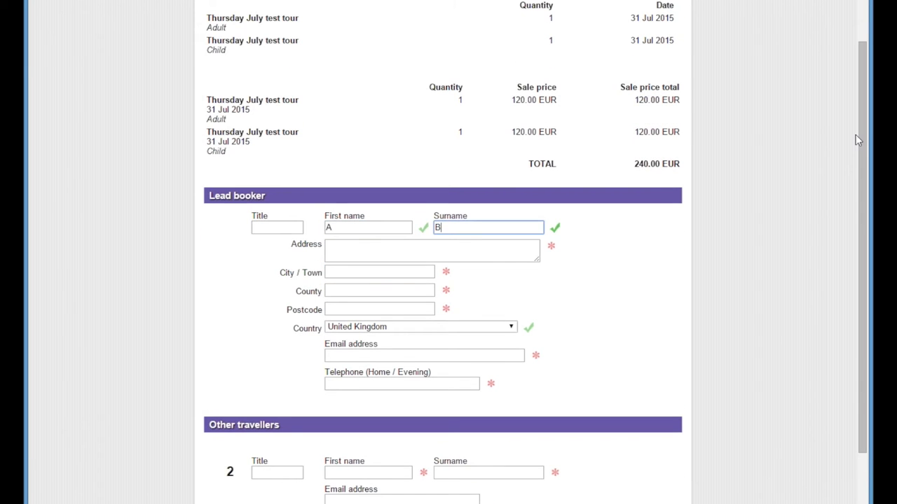
type("ainbridge")
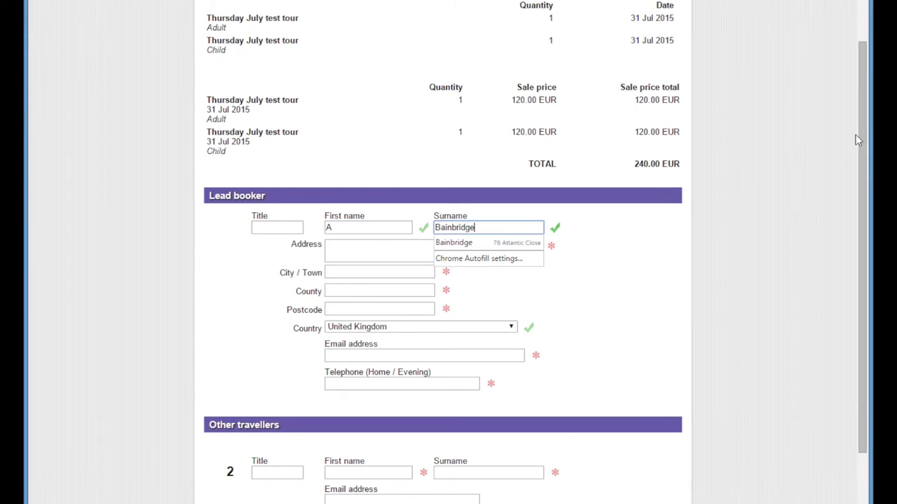
key("Tab")
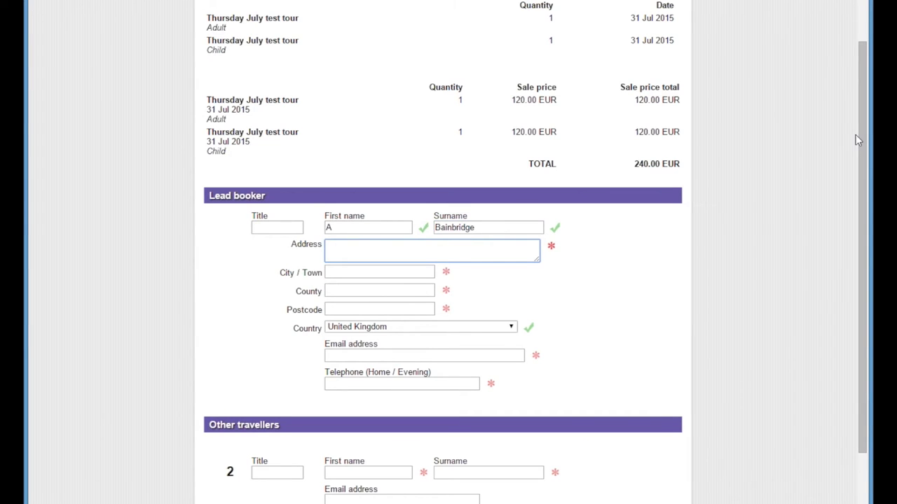
key("Tab")
left_click(420, 252)
type("1")
left_click(387, 273)
type("1")
left_click(367, 289)
type("1")
left_click(367, 310)
type("1")
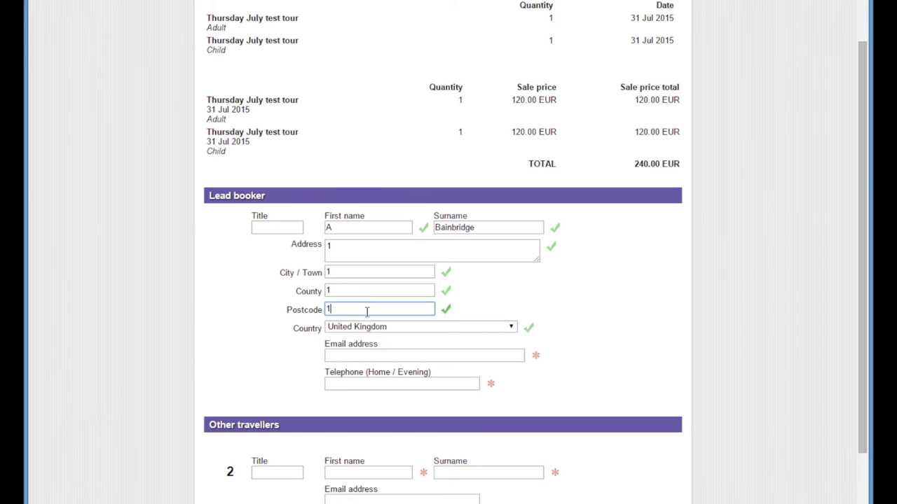
Step: Autofill the lead booker's email address and country, and enter a placeholder telephone number
left_click(372, 355)
type("test")
left_click(358, 368)
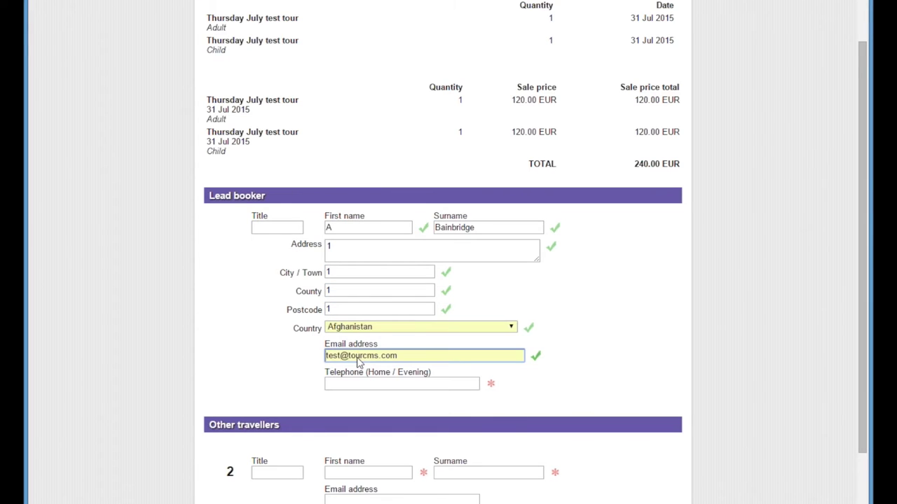
left_click(380, 384)
type("33")
Step: Enter a placeholder first name, surname and telephone number for the second traveller
left_click(385, 472)
type("3")
left_click(495, 474)
type("3")
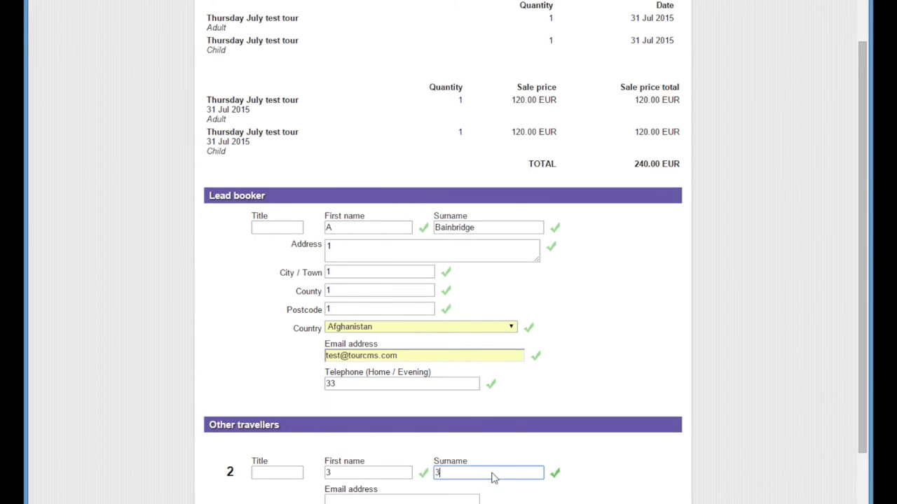
key("Tab")
key("Tab")
type("3")
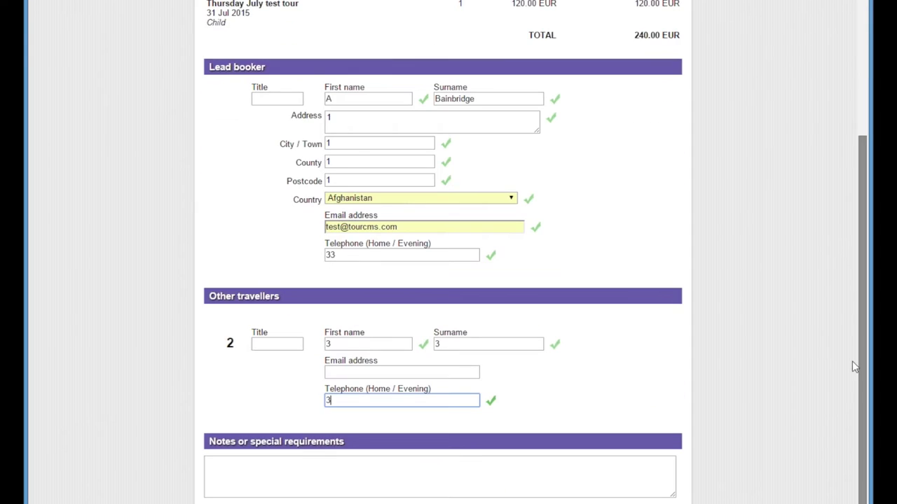
Step: Continue to the booking review, accept the Terms & Conditions and confirm the booking
left_click(362, 250)
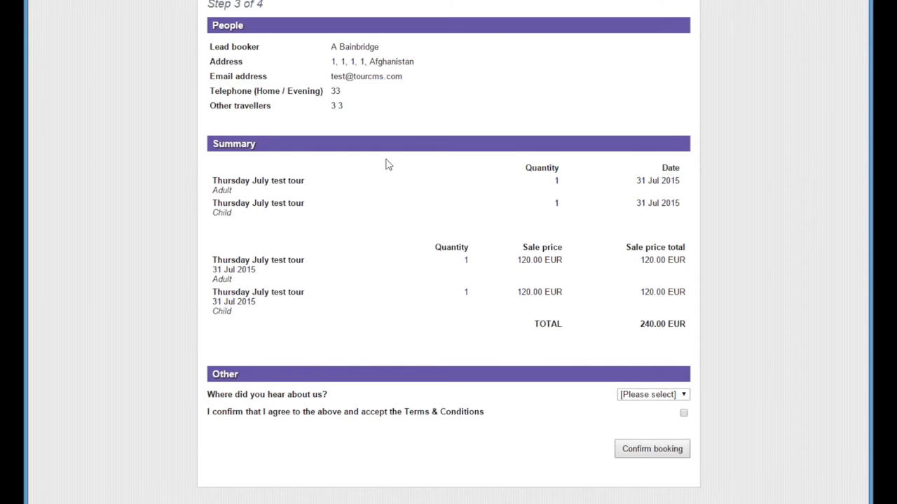
left_click(682, 413)
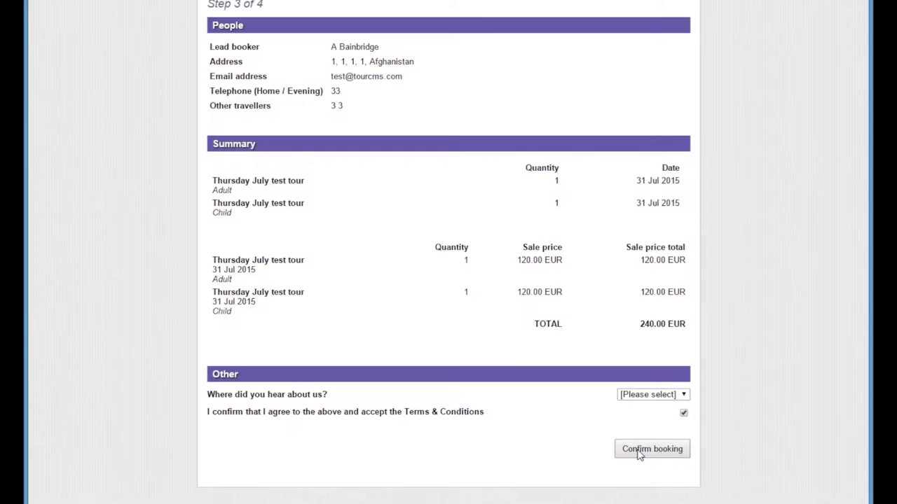
left_click(640, 454)
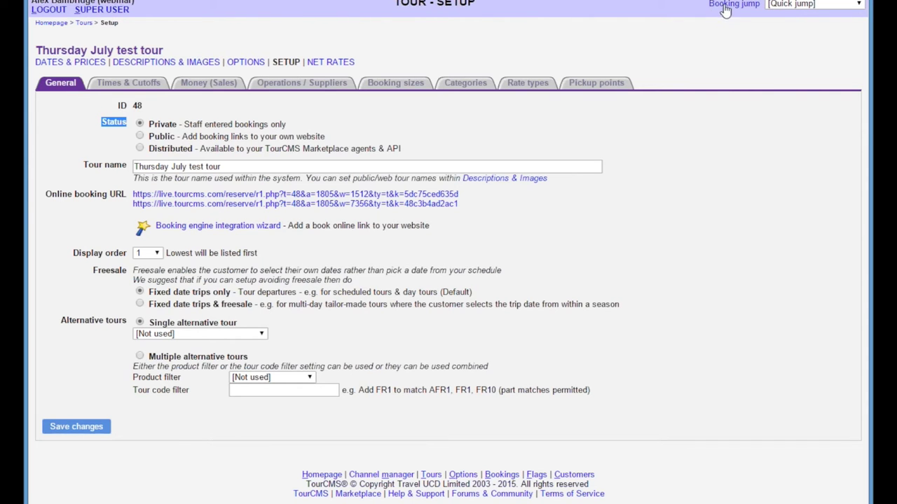
Step: Open the new booking in TourCMS by its booking ID and examine its status, customer details, product summaries and notes area
type("80")
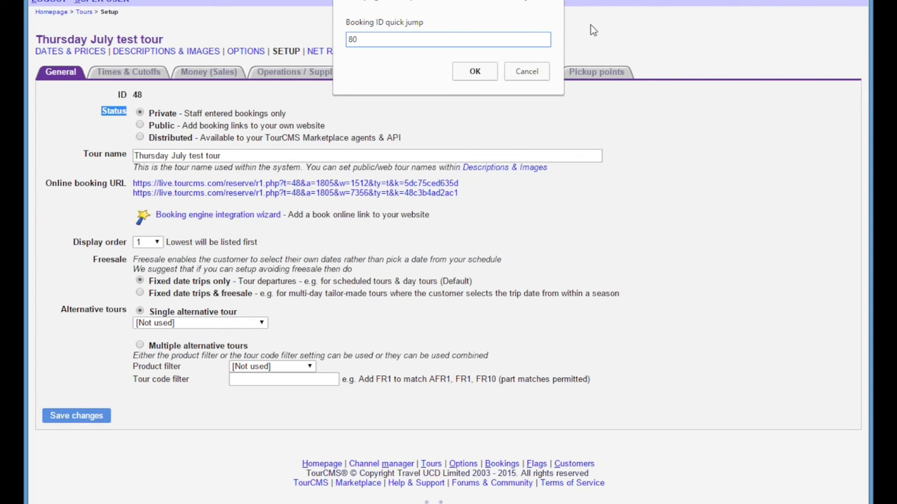
left_click(489, 72)
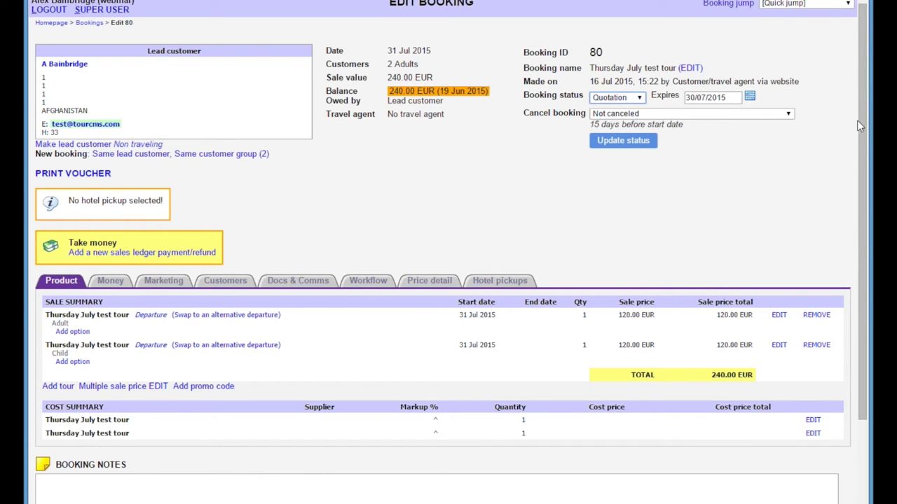
left_click_drag(860, 116, 859, 126)
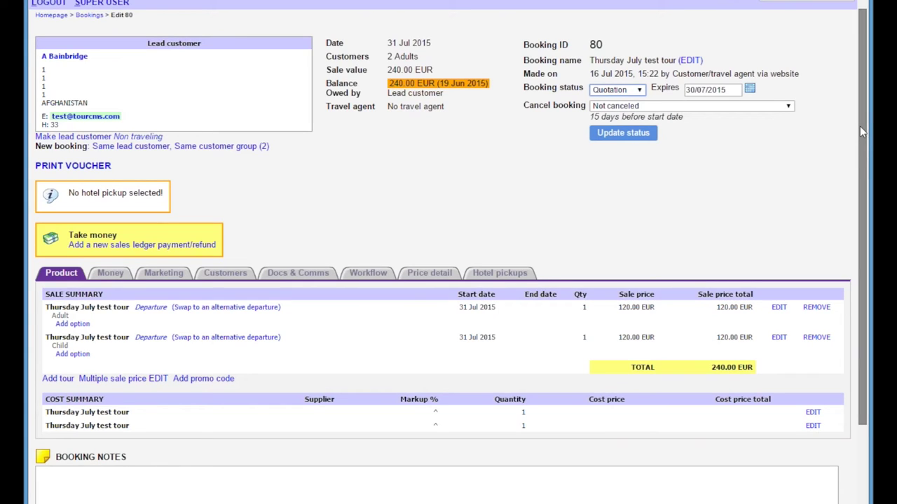
left_click_drag(860, 126, 857, 122)
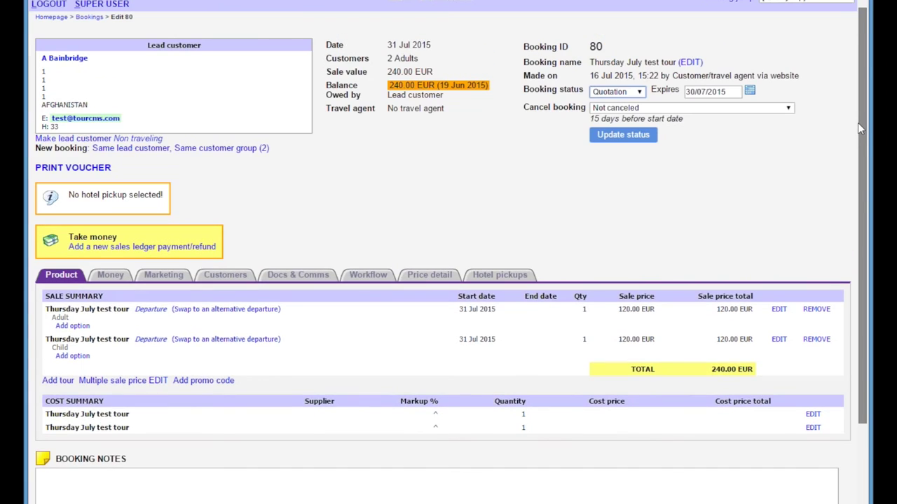
scroll(472, 130, "down", 2)
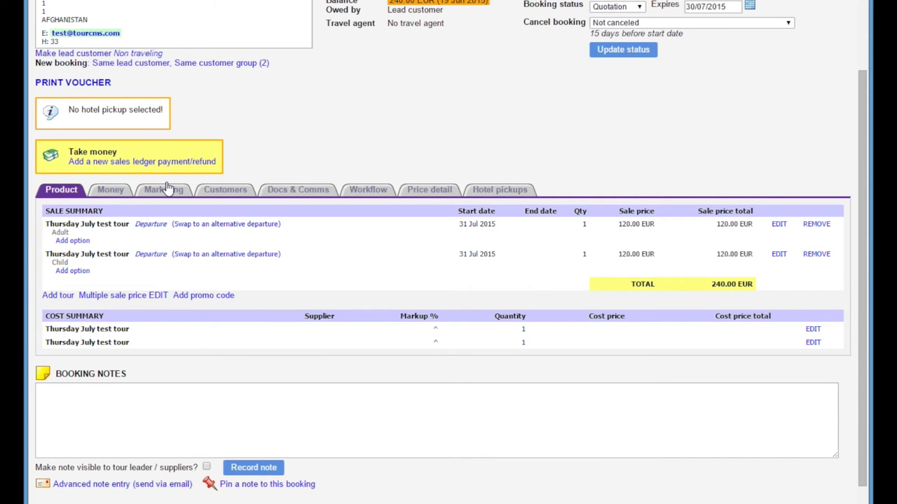
left_click_drag(865, 157, 270, 271)
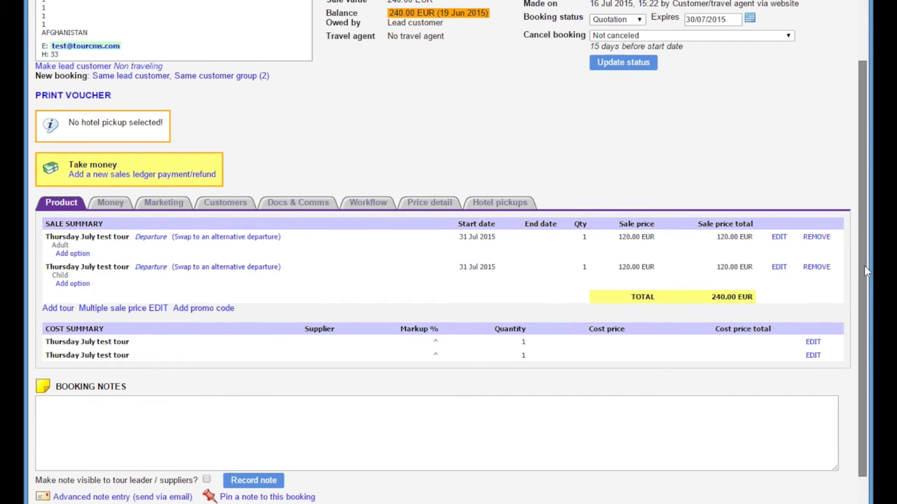
scroll(859, 240, "up", 1)
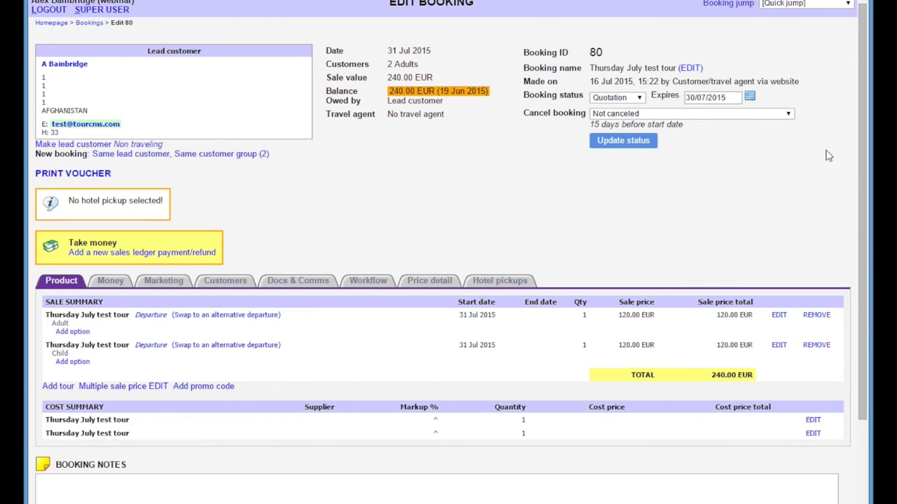
Step: Start an email note for the booking, set the sender to the staff member's tourcms.com address and look over the available recipients
left_click_drag(861, 111, 861, 201)
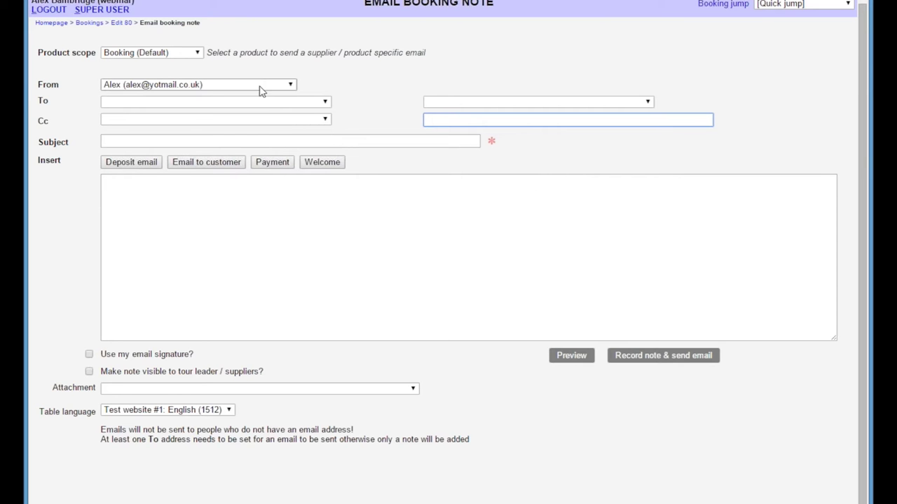
left_click(259, 84)
left_click(261, 109)
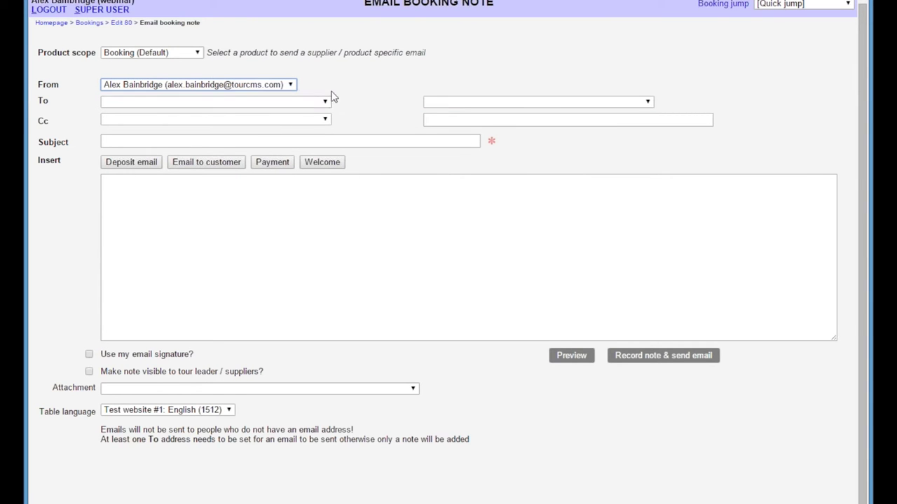
left_click(186, 101)
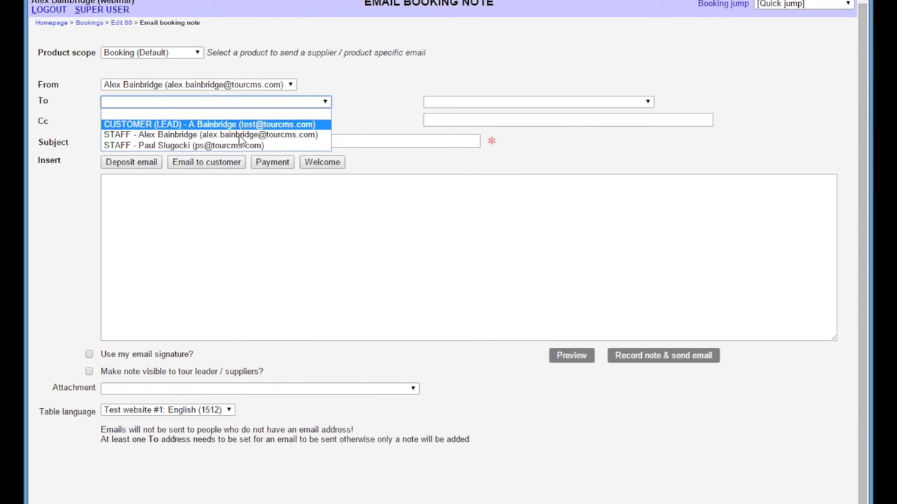
left_click(365, 75)
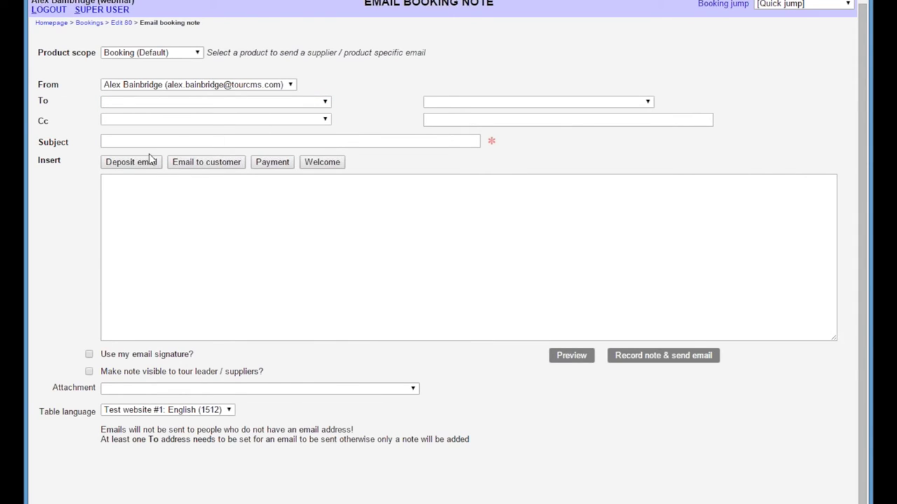
Step: Insert the Email to customer template into the booking note's message body and look over its text
left_click(118, 143)
left_click(156, 180)
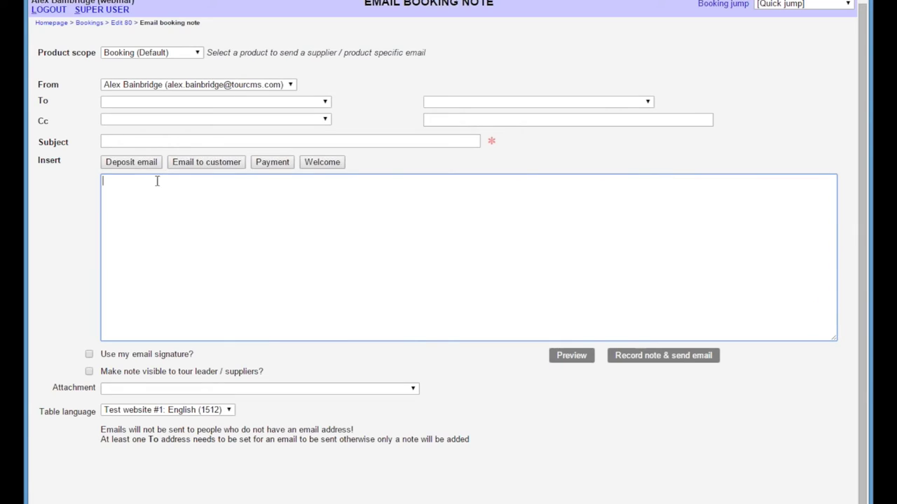
left_click(144, 164)
left_click(209, 162)
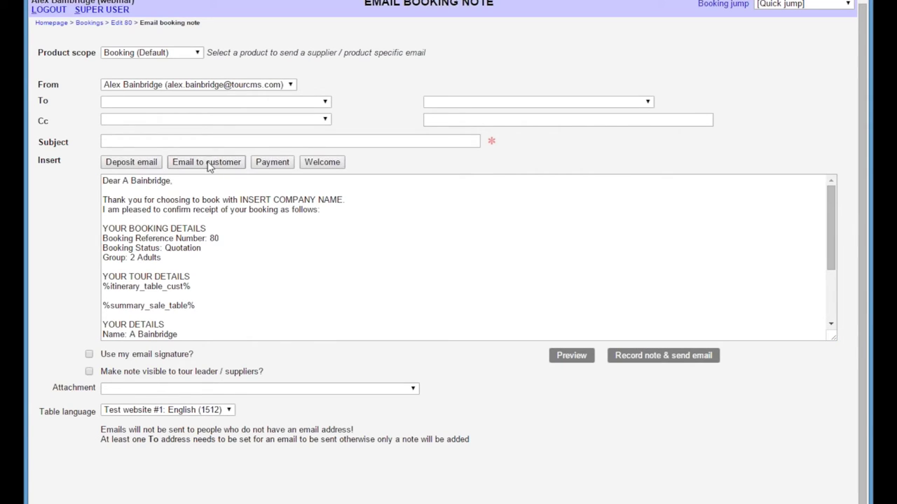
mouse_move(831, 228)
left_mouse_down()
mouse_move(831, 259)
mouse_move(831, 222)
left_mouse_up()
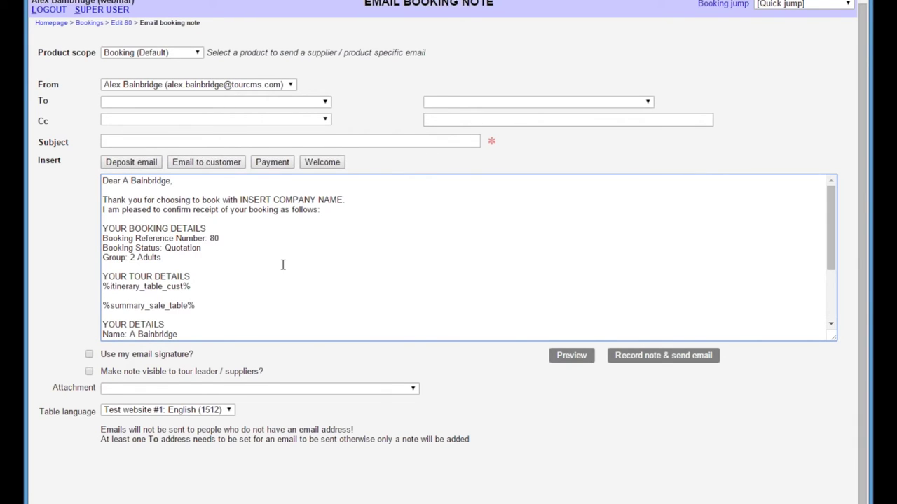
Step: Try editing the inserted message body by adding sample text after the booking reference line and deleting it
left_click(270, 238)
type("dasfsdfe")
key("BackSpace")
type("f")
key("BackSpace")
key("BackSpace")
key("BackSpace")
key("BackSpace")
key("BackSpace")
key("BackSpace")
key("BackSpace")
key("BackSpace")
key("BackSpace")
Step: Check the attachment choices available for the email note
left_click(413, 388)
left_click(413, 388)
left_click(468, 387)
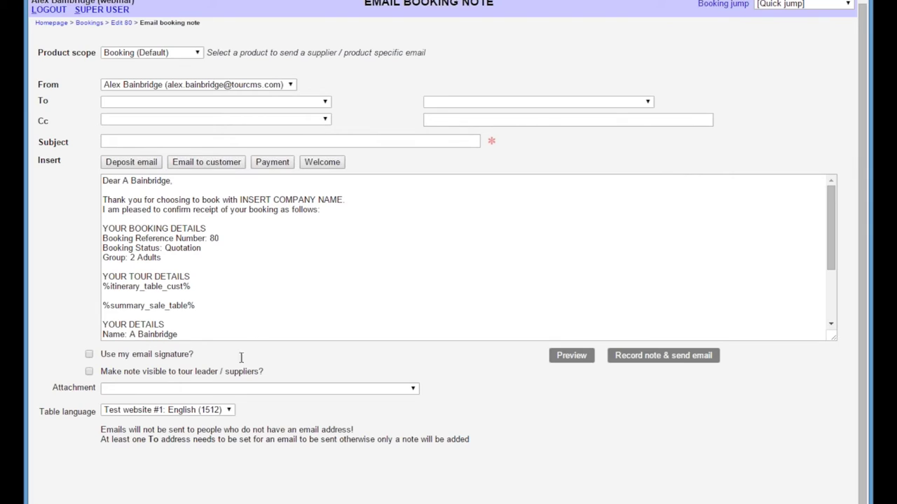
left_click(237, 389)
left_click(236, 391)
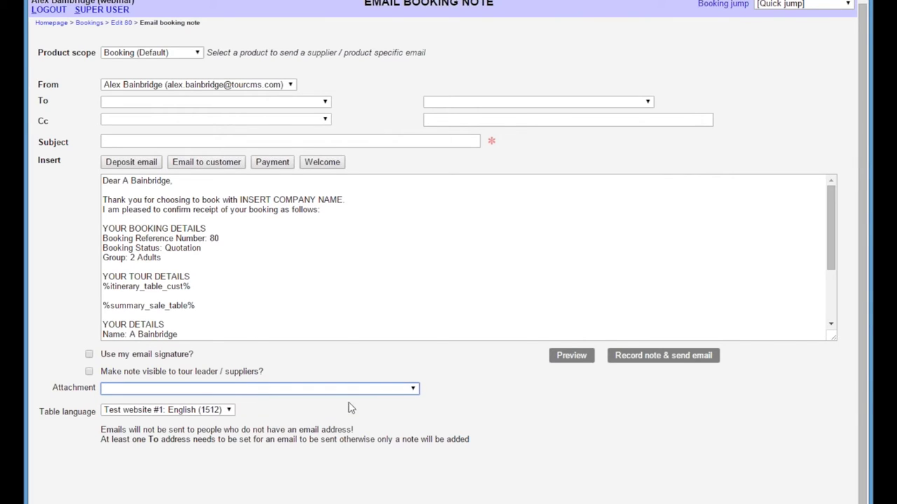
left_click(468, 365)
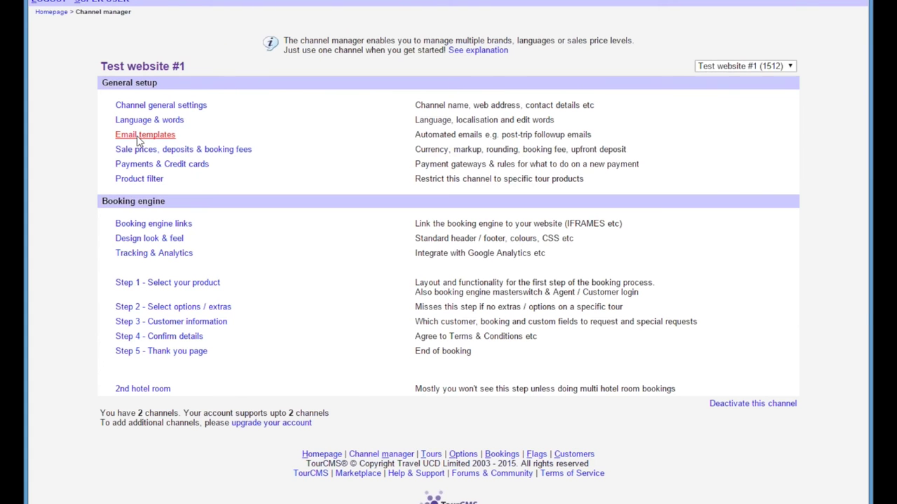
Step: Open the Test website #1 email templates and look over the Quotation booking chaser's delay, recipient, sender and body settings
left_click(140, 135)
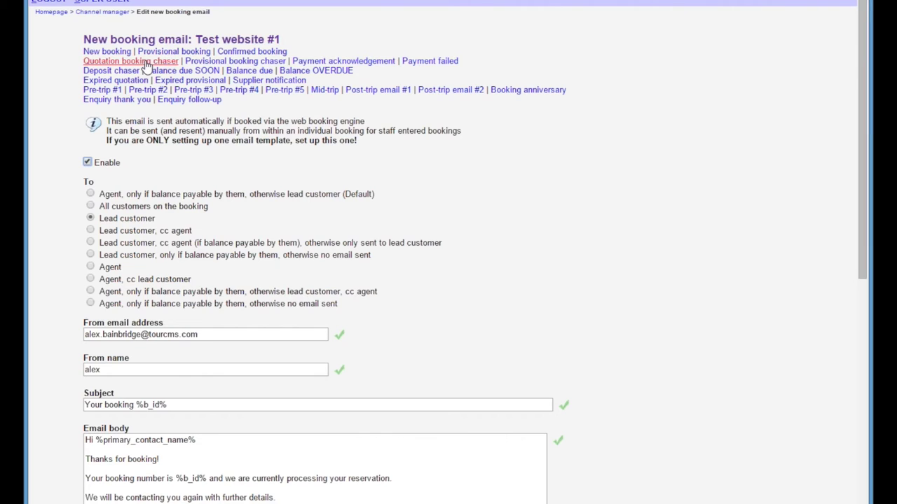
left_click(146, 63)
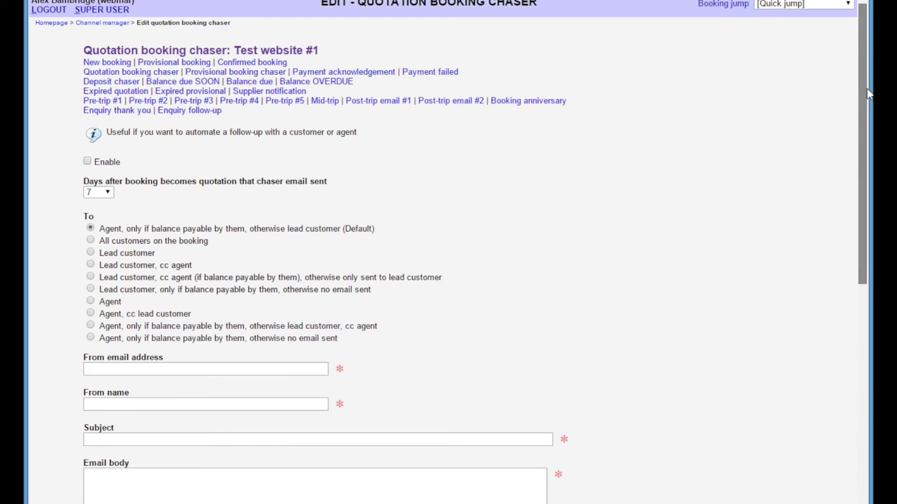
scroll(865, 105, "down", 1)
scroll(860, 129, "down", 3)
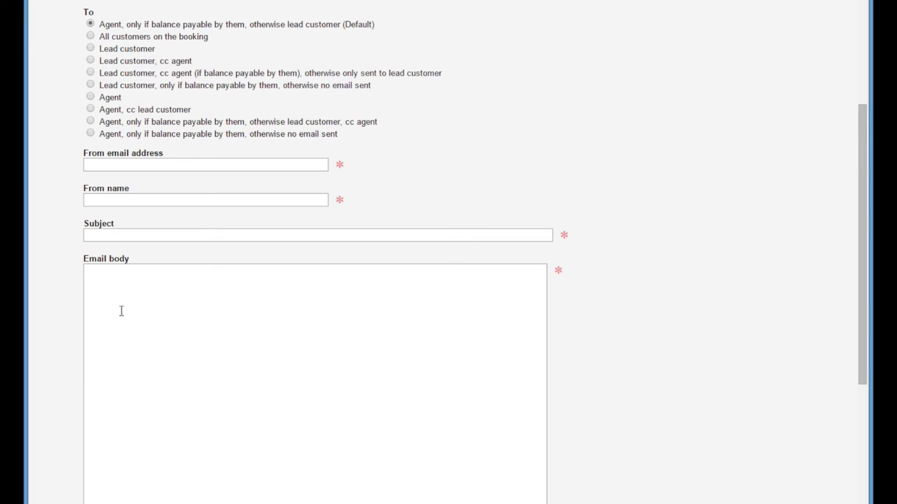
left_click_drag(865, 182, 865, 245)
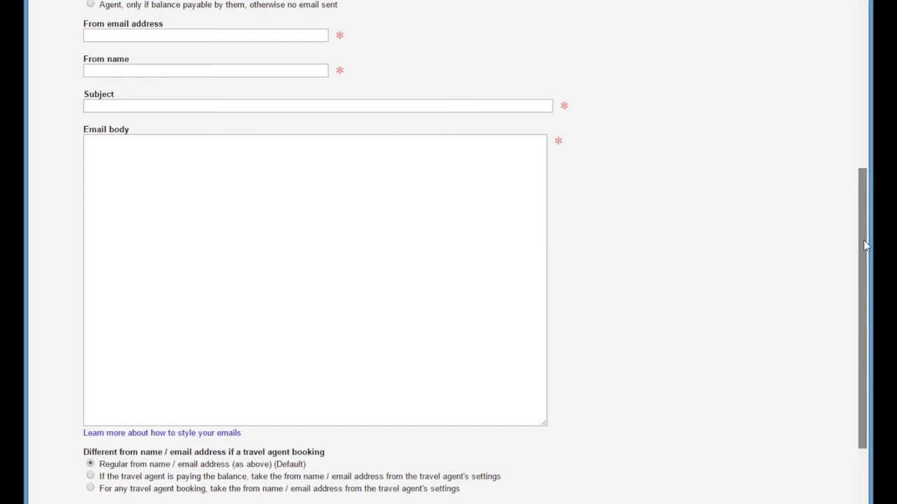
left_click_drag(865, 245, 851, 34)
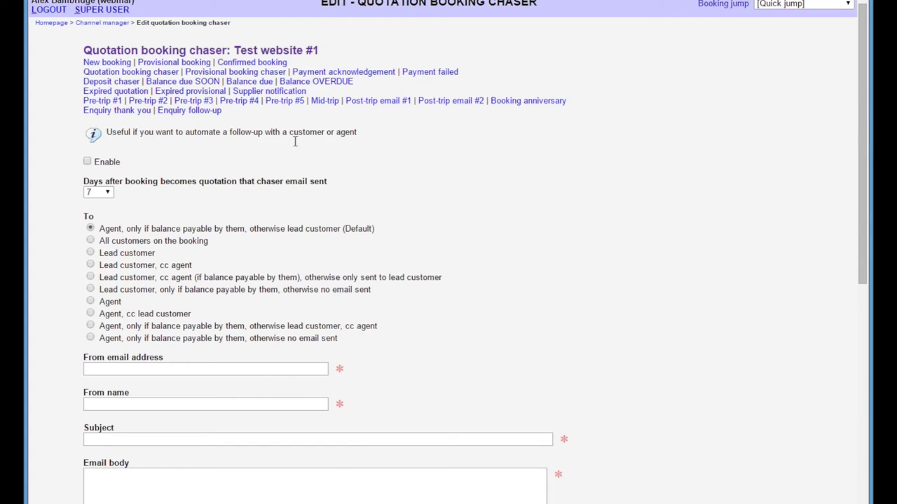
scroll(297, 140, "down", 1)
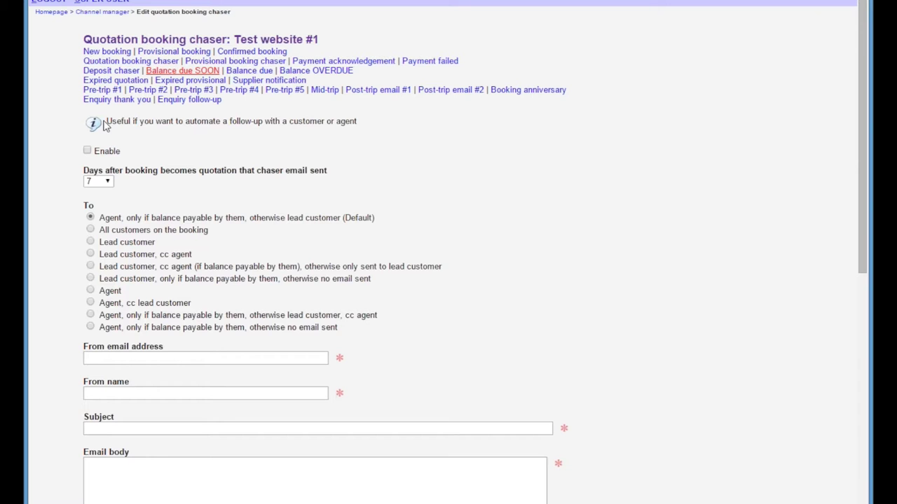
Step: Examine the Balance due SOON, Pre-trip #1 and Mid-trip email templates, including the Mid-trip sending delay choices
left_click(171, 49)
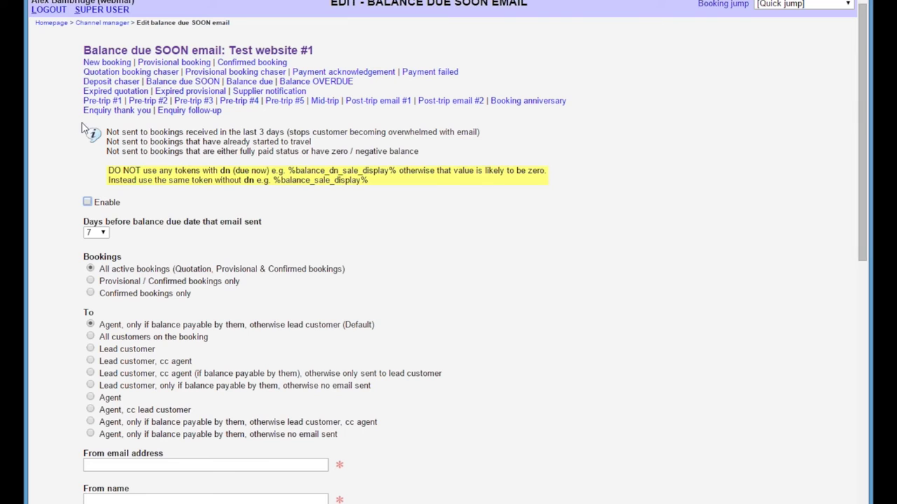
left_click(96, 100)
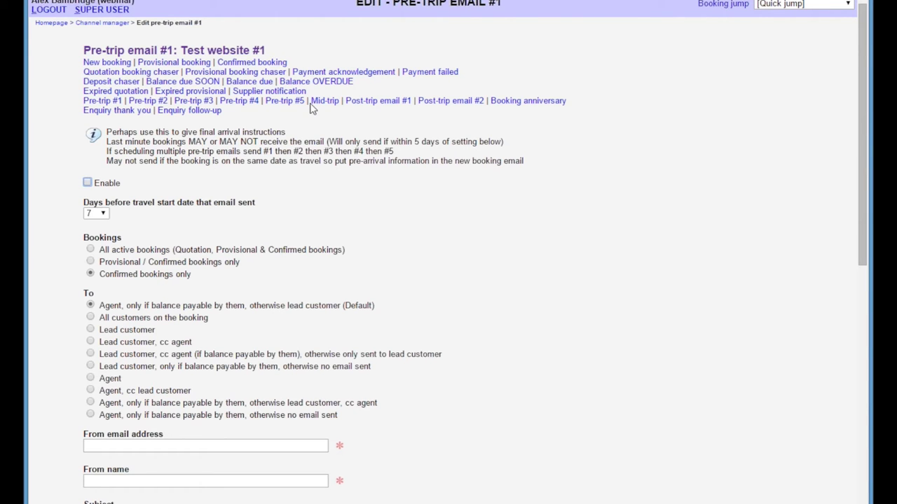
scroll(335, 105, "down", 1)
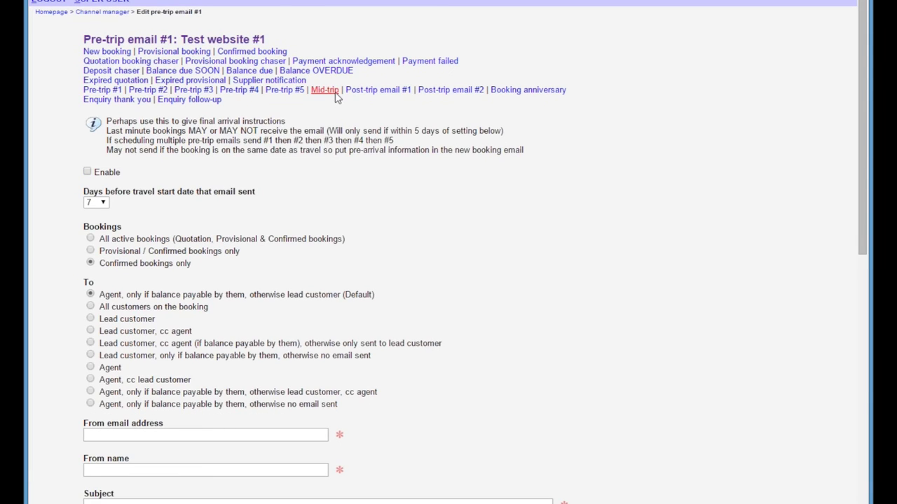
left_click(329, 91)
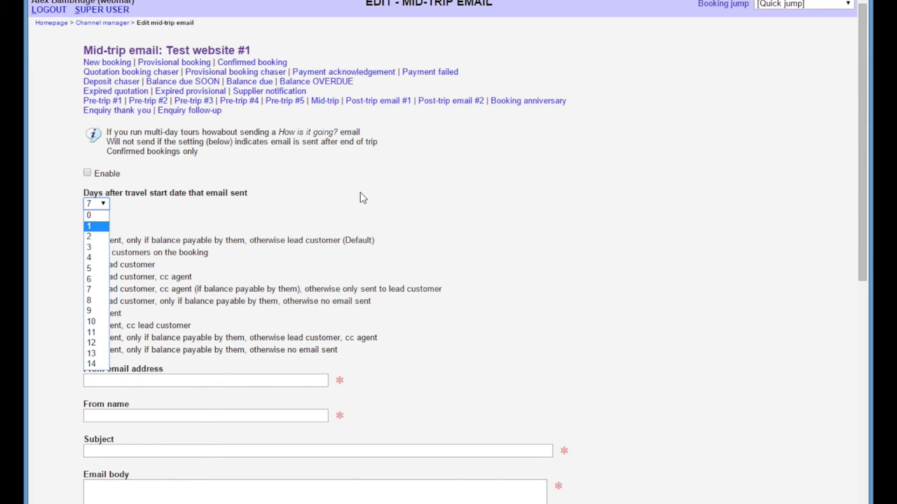
left_click(427, 201)
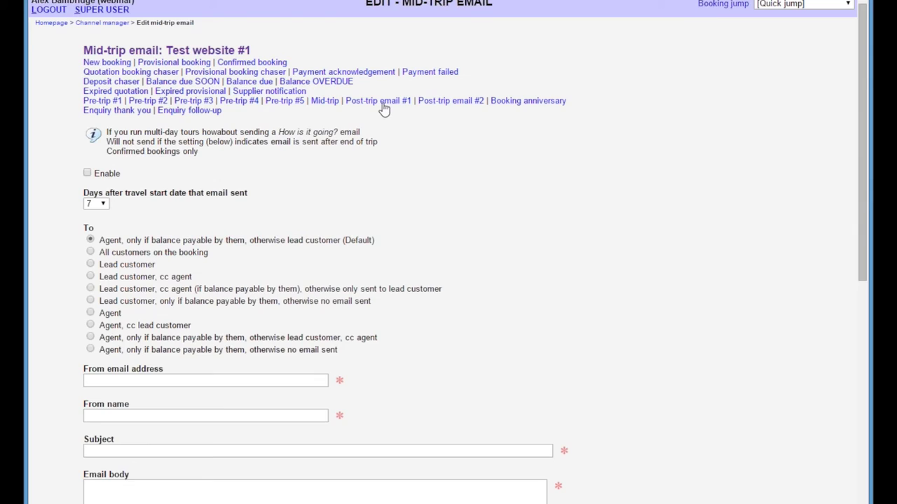
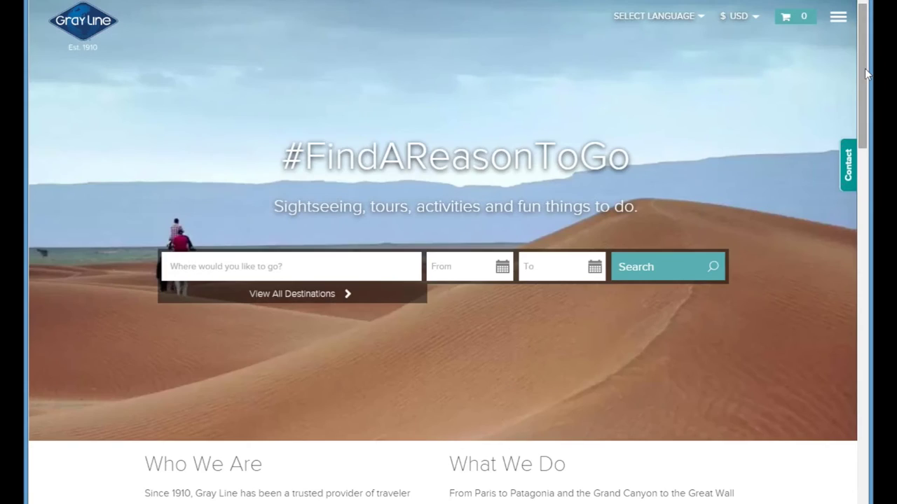
Step: Search the Gray Line website for tours in Cancun, Mexico
scroll(866, 74, "down", 1)
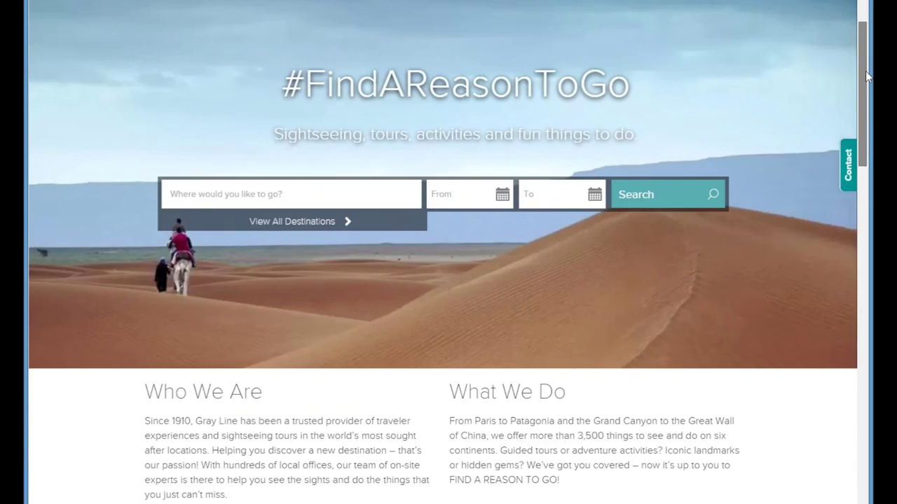
scroll(865, 74, "up", 1)
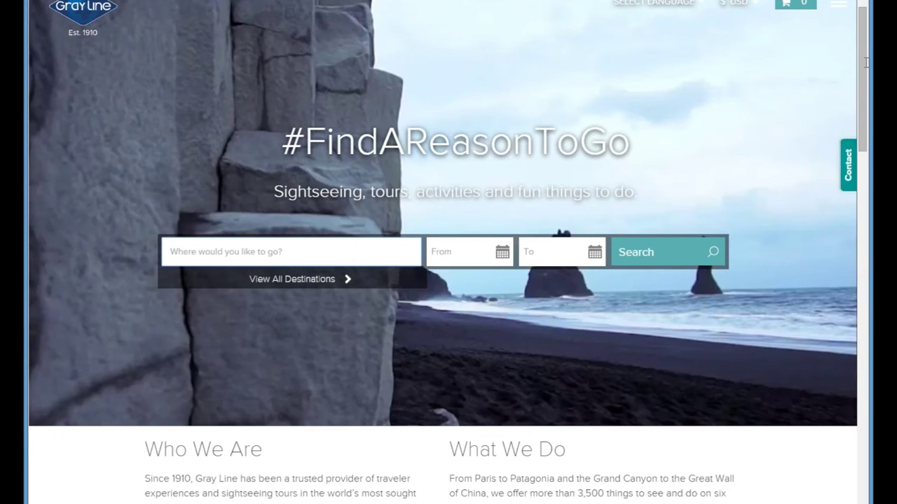
type("can")
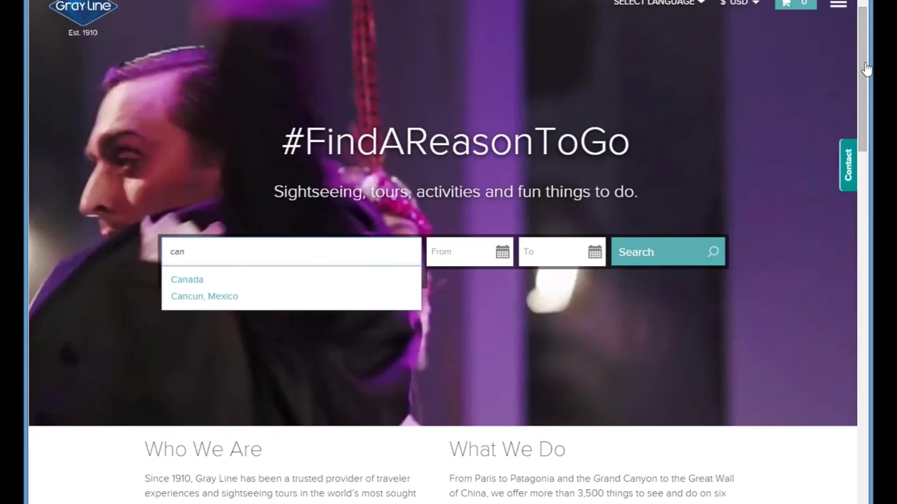
left_click(236, 295)
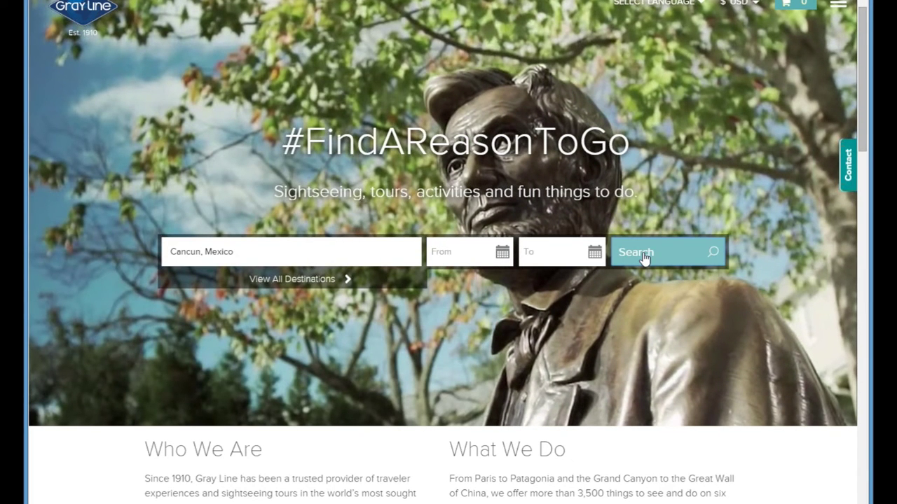
left_click(641, 253)
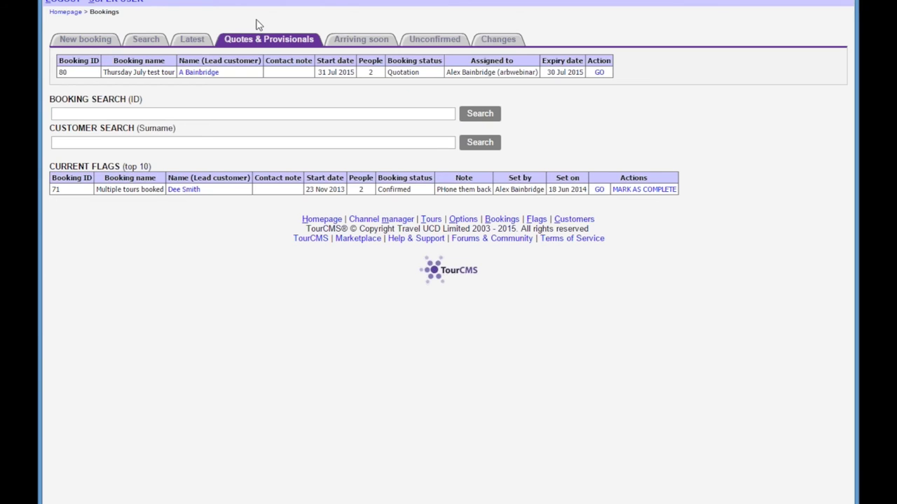
Step: Search the TourCMS bookings by made date, and repeat the search with the start of the made-date range set to 01/05/2014
scroll(258, 28, "up", 1)
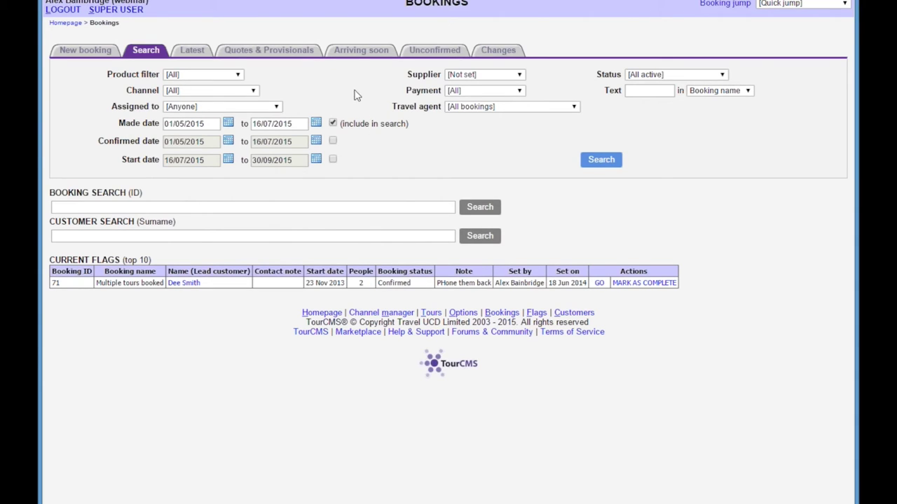
left_click(601, 159)
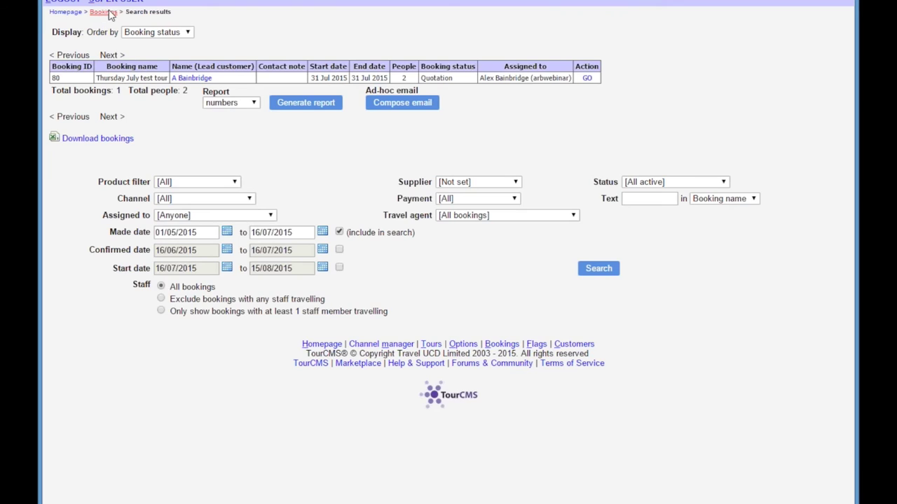
left_click(101, 12)
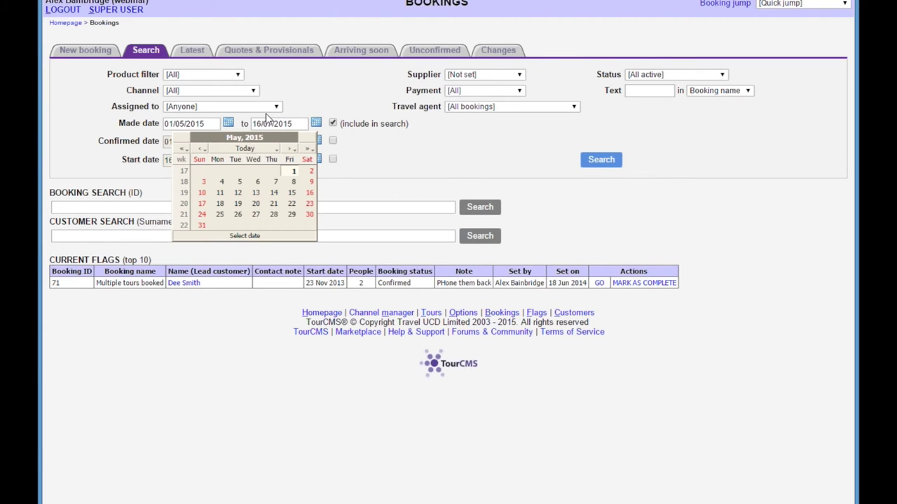
left_click(182, 150)
left_click(274, 173)
left_click(592, 162)
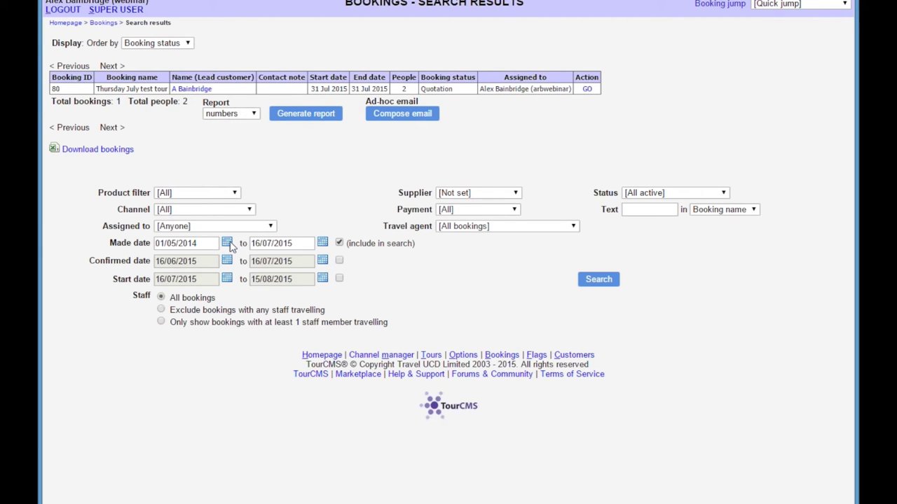
Step: Set the booking status filter to [All] and rerun the search
left_click(658, 195)
left_click(658, 214)
left_click(598, 279)
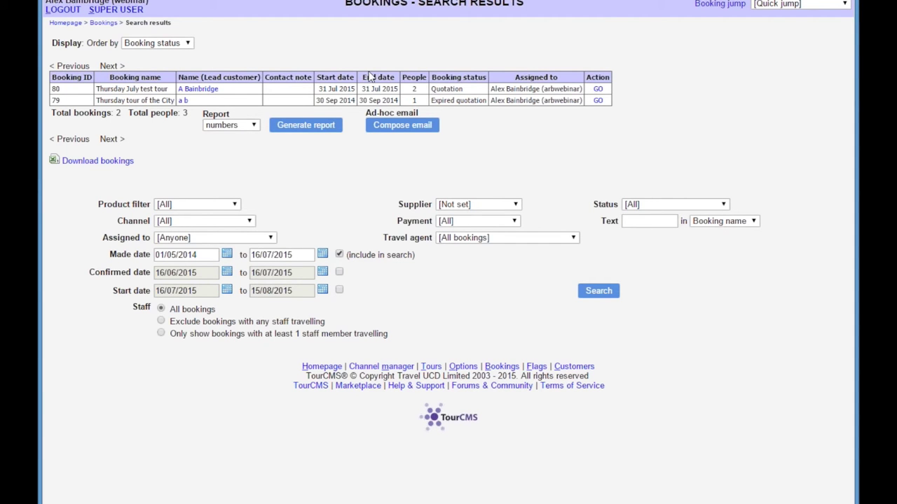
Step: Start an ad-hoc email to the listed bookings and look over its topic, recipient, sender and body fields
left_click(397, 126)
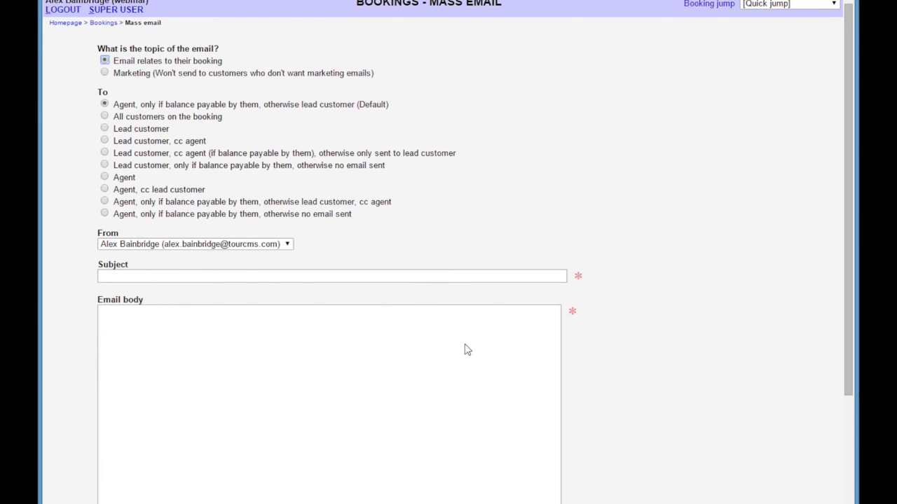
left_click(238, 251)
left_click(231, 248)
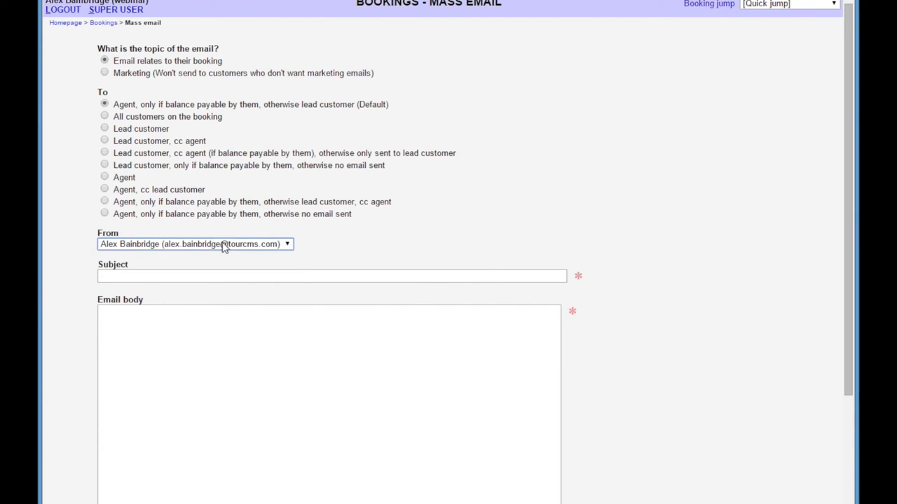
left_click(634, 229)
left_click_drag(850, 148, 858, 247)
scroll(855, 240, "up", 2)
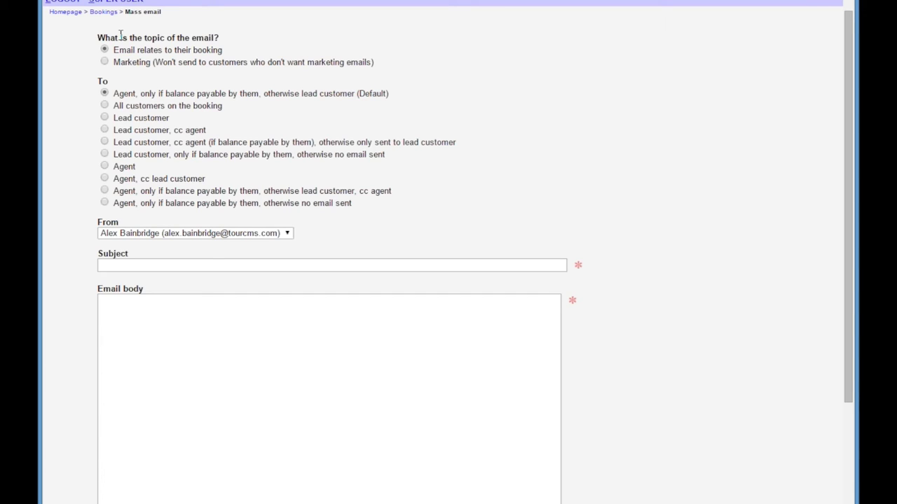
Step: Leave the mass email for the TourCMS homepage and open the Travel agent manager
left_click(60, 12)
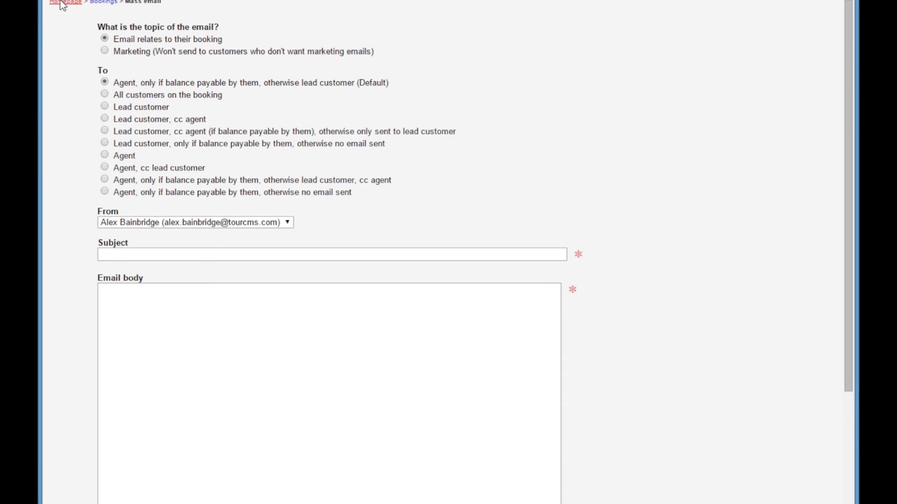
left_click(80, 2)
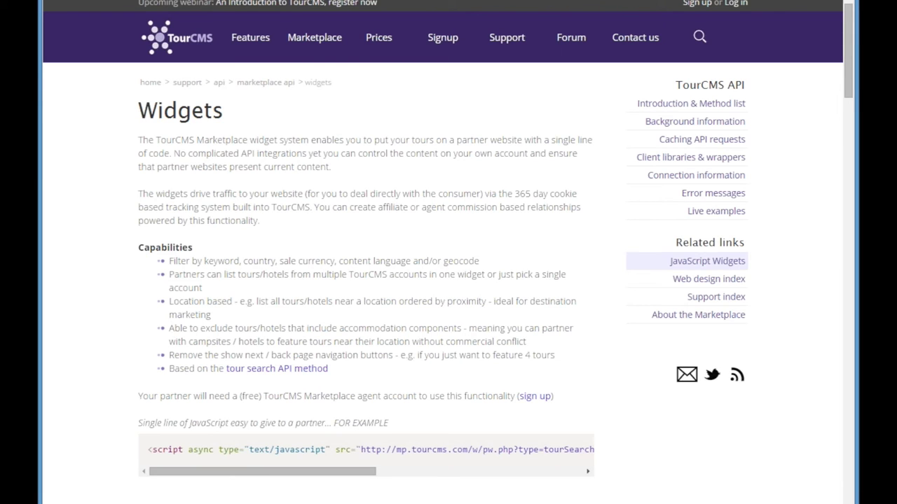
left_click(691, 103)
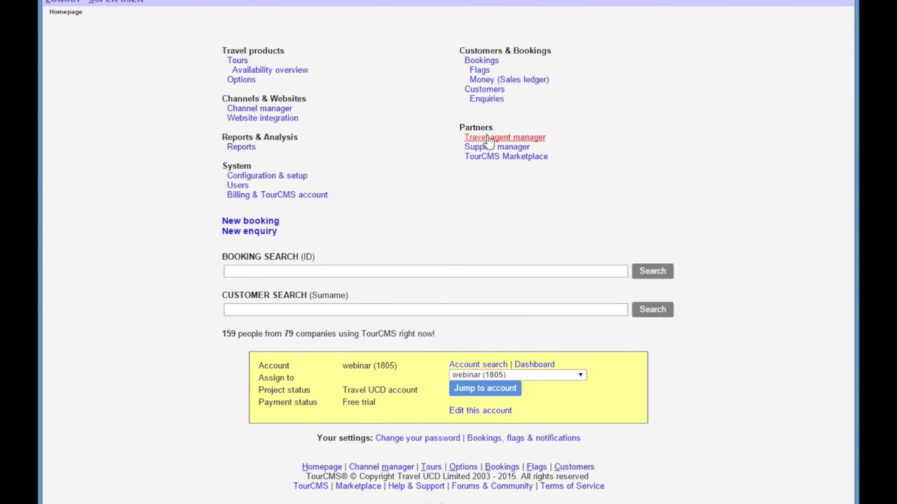
left_click(489, 138)
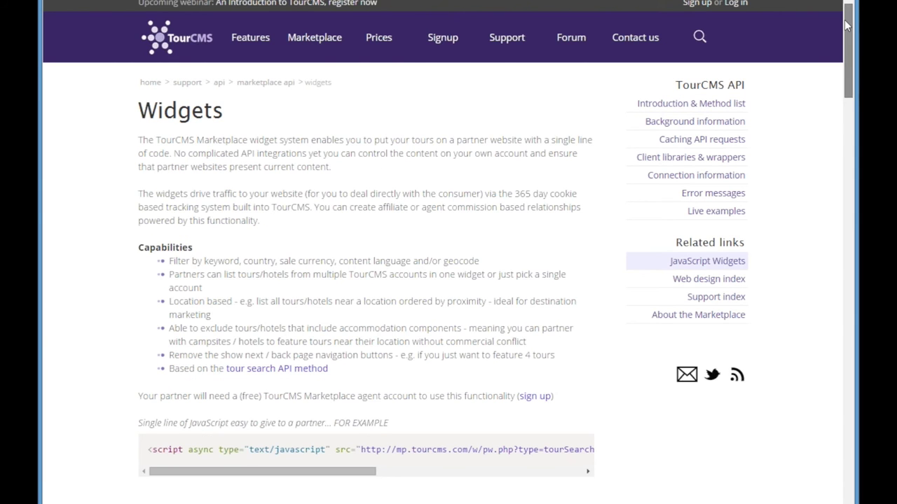
Step: Look over the Marketplace Widgets support page and select the whole example JavaScript line
scroll(844, 20, "down", 2)
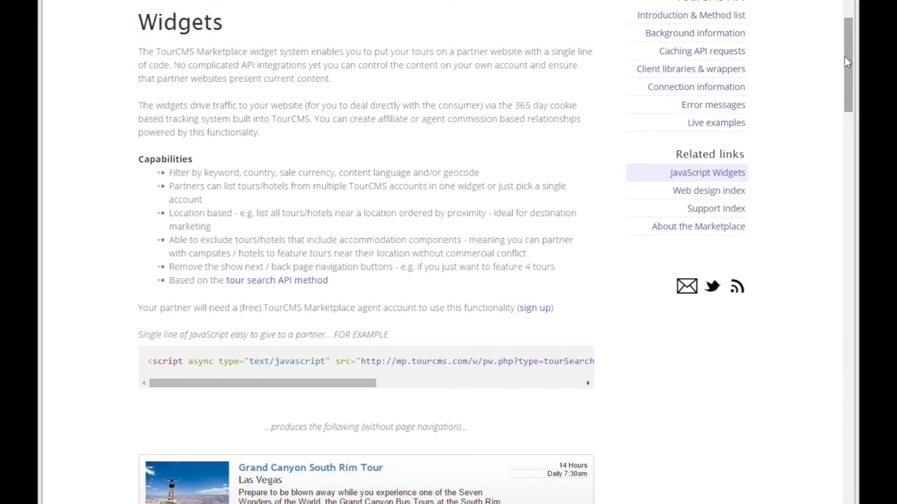
scroll(844, 64, "down", 3)
left_click_drag(198, 264, 201, 265)
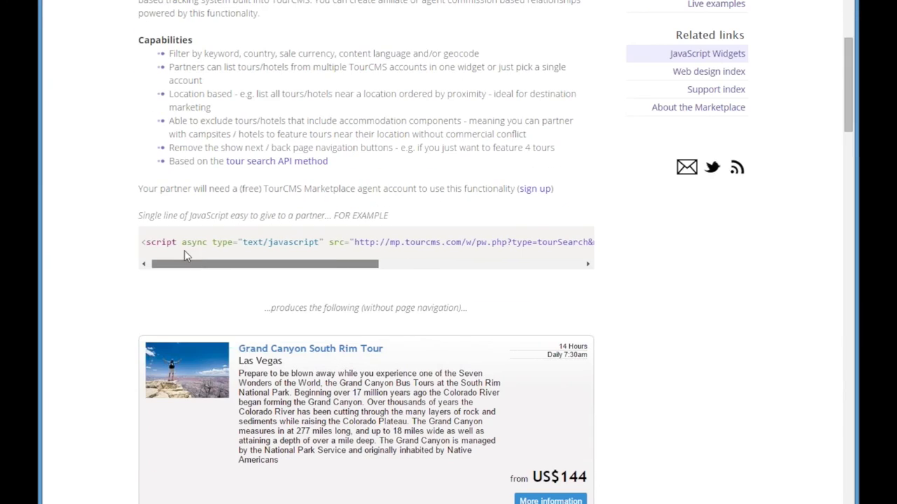
left_click_drag(143, 243, 390, 250)
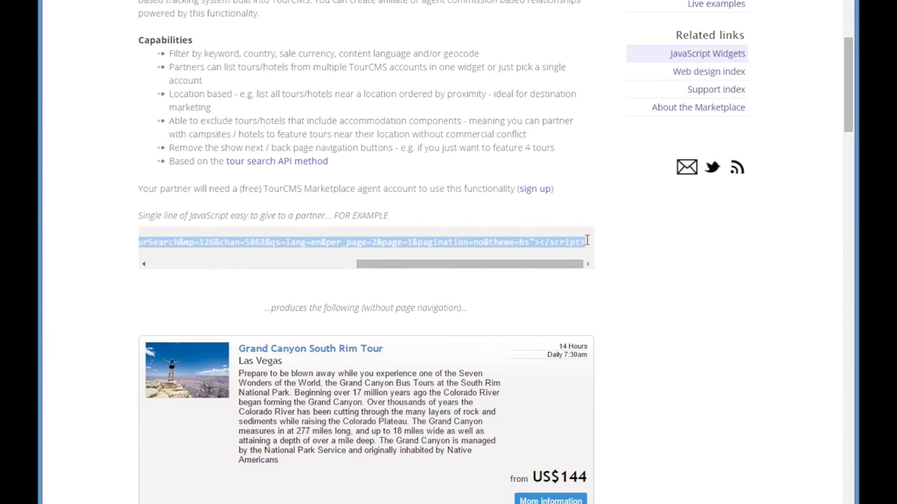
Step: Look over the example JavaScript line and the full-size tour widget, and advance the compact widget example to its next page
left_click(587, 241)
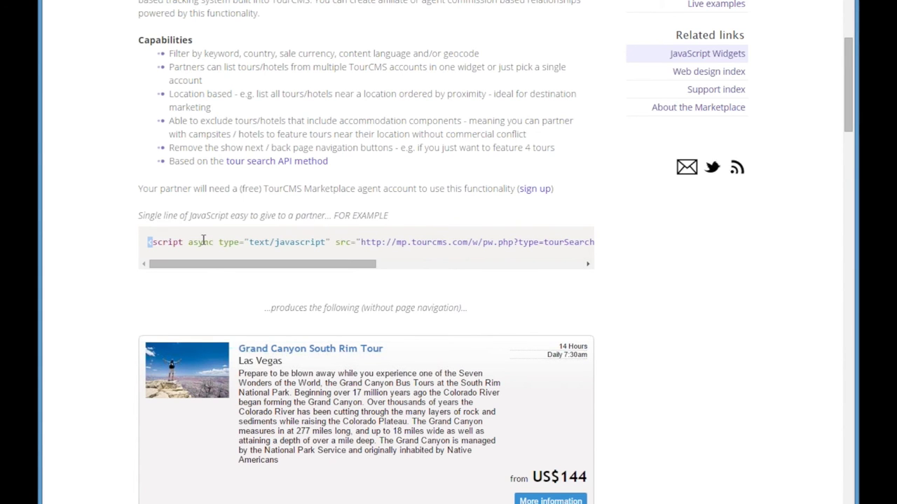
left_click(203, 240)
scroll(355, 251, "down", 4)
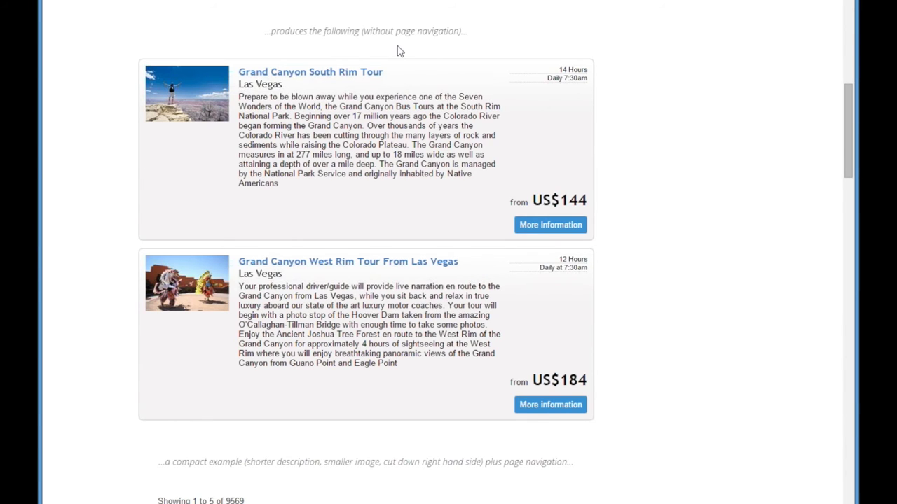
left_click_drag(849, 116, 265, 89)
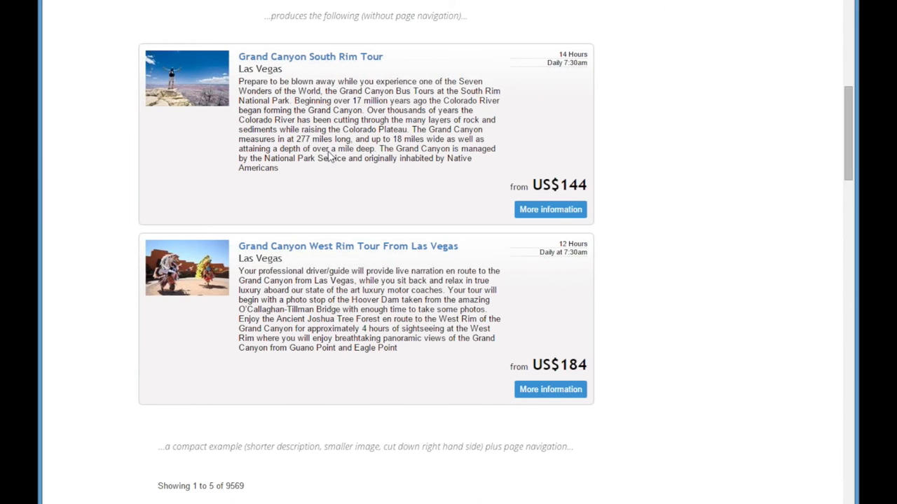
left_click_drag(848, 106, 847, 170)
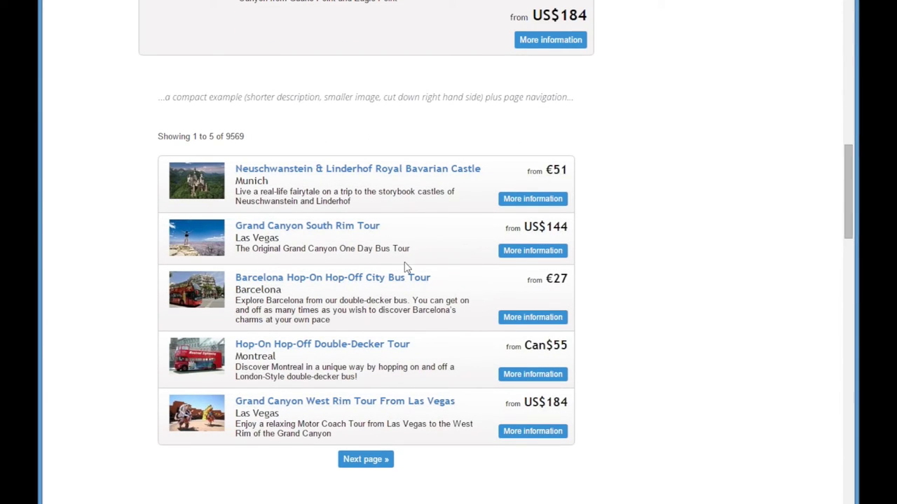
left_click(384, 456)
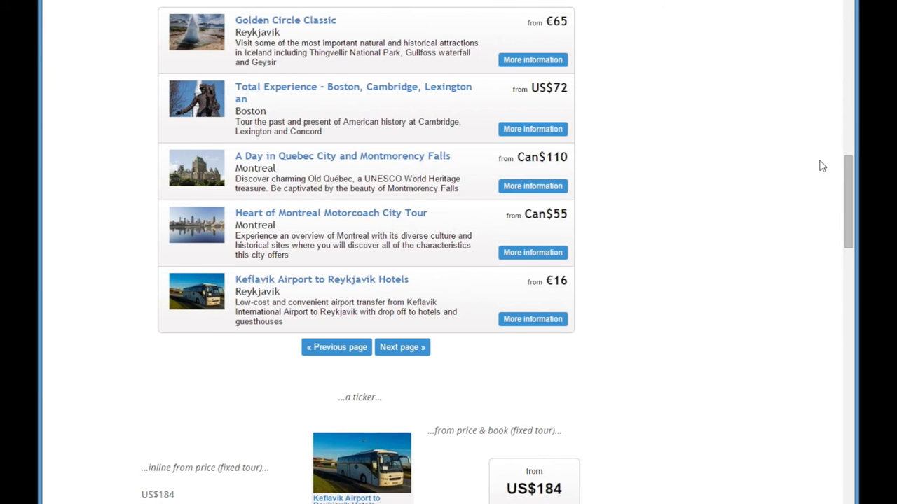
Step: Examine the remaining widget examples, including the ticker, fixed-tour price, geographic point and Dutch versions, and revisit the first listings
scroll(241, 360, "down", 2)
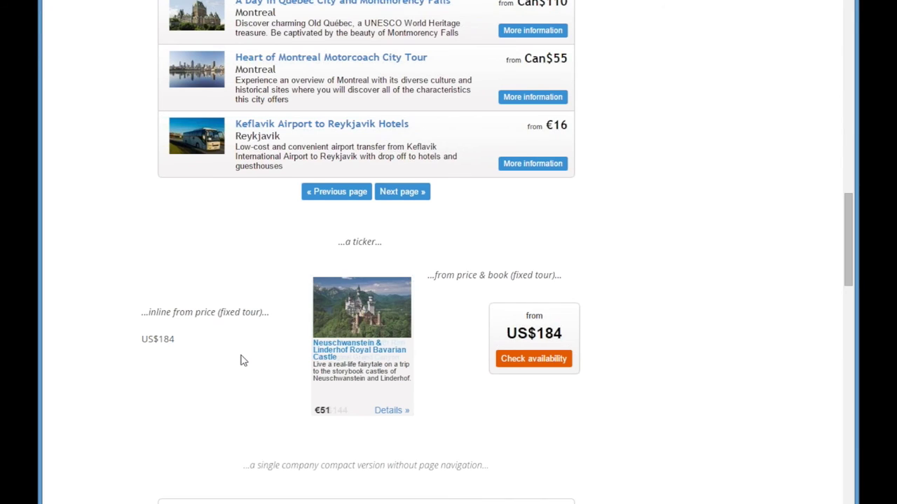
left_click_drag(844, 215, 849, 325)
scroll(491, 314, "down", 2)
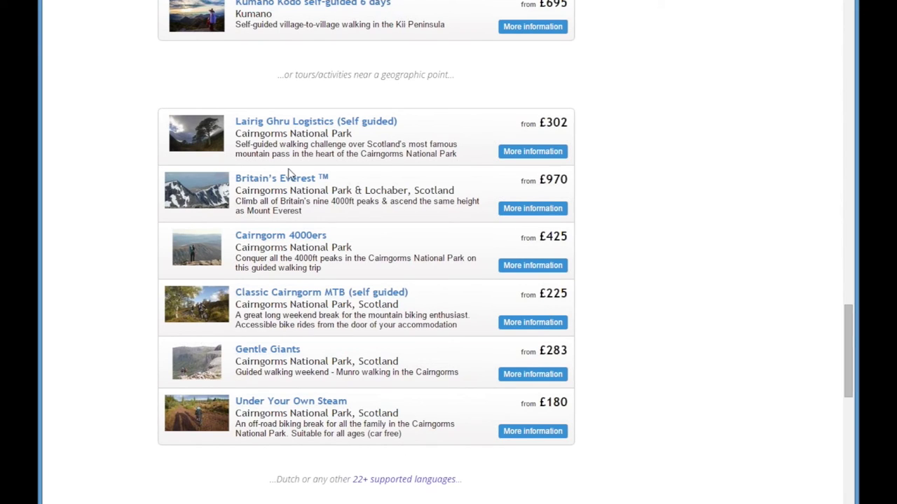
left_click_drag(850, 326, 847, 386)
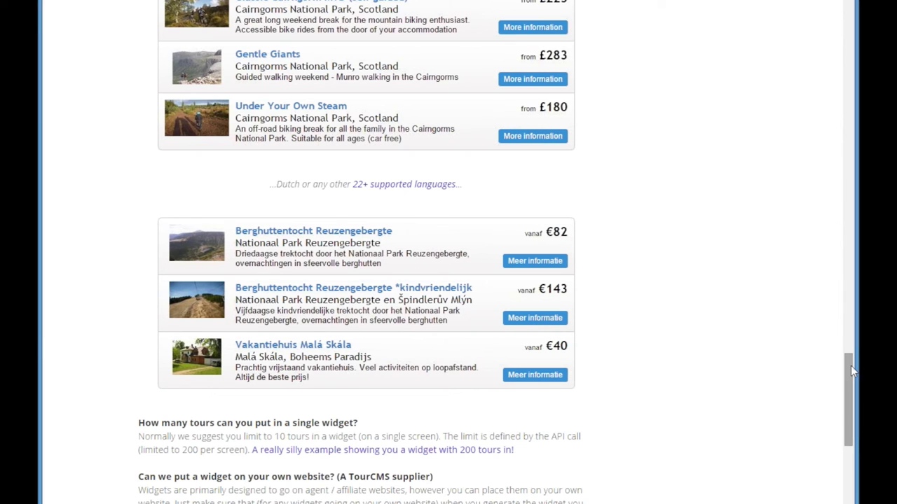
scroll(850, 357, "up", 1)
left_click_drag(850, 343, 844, 124)
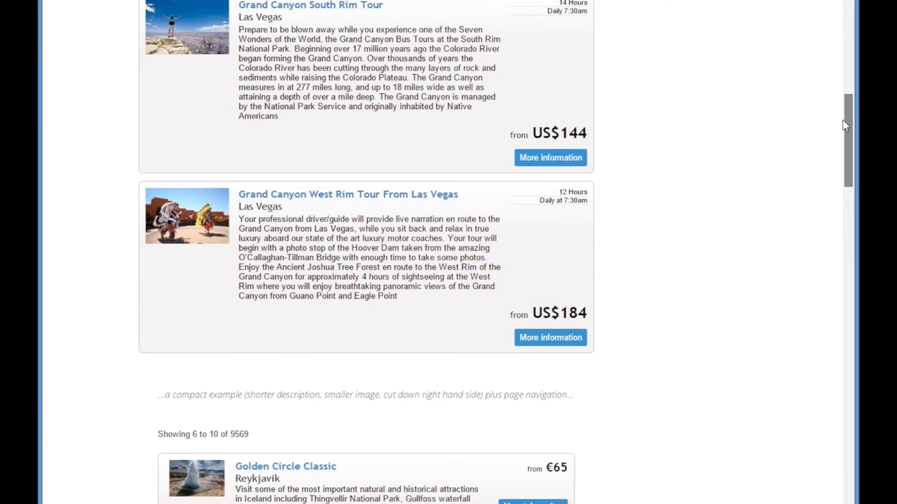
left_click_drag(844, 125, 850, 158)
scroll(850, 158, "down", 2)
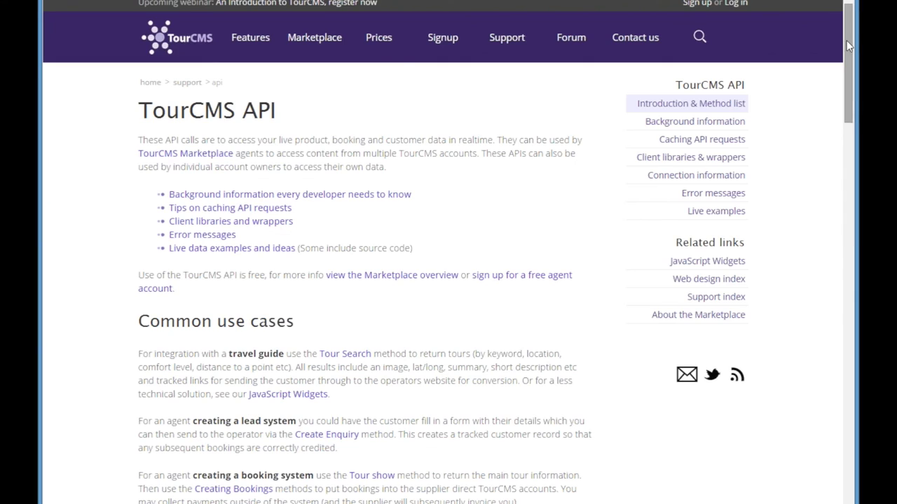
Step: Look over the common use cases and the Full API Method List on the TourCMS API support page
left_click_drag(846, 40, 848, 116)
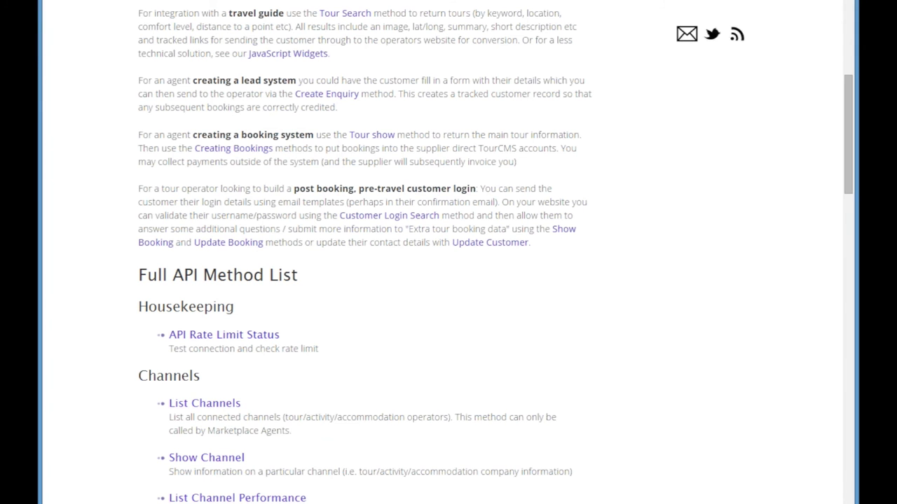
left_click_drag(845, 119, 845, 129)
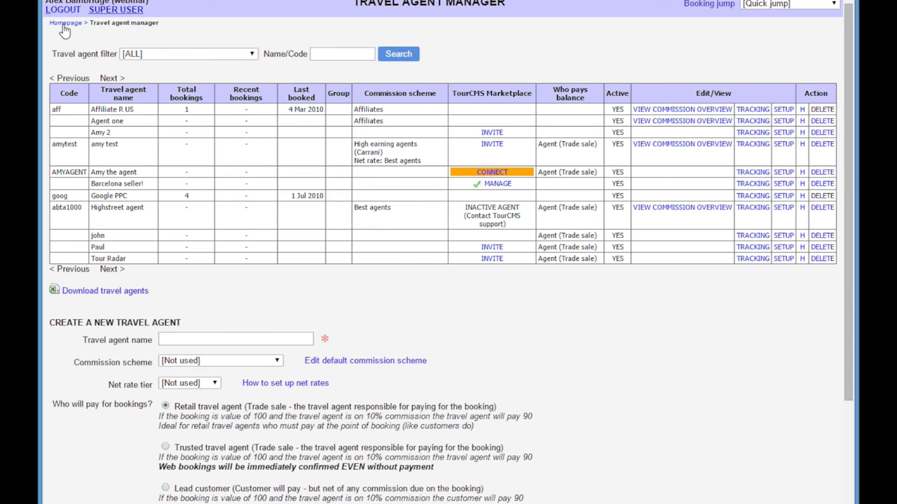
Step: Remove the Child component of Thursday July test tour from booking 80 and check the booking's balance
left_click(65, 23)
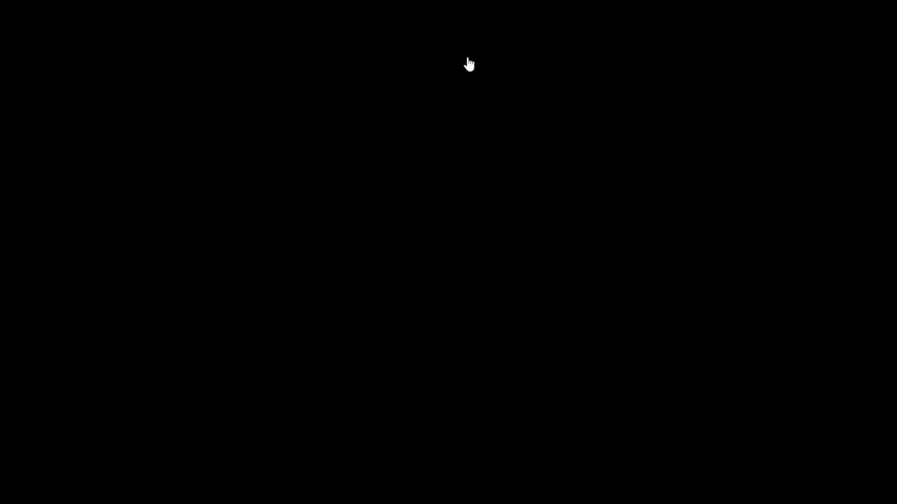
left_click(468, 61)
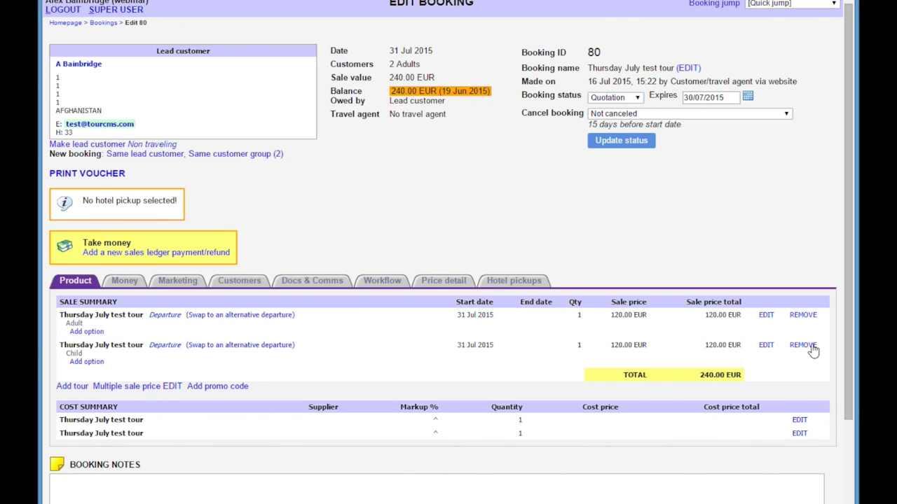
left_click(810, 346)
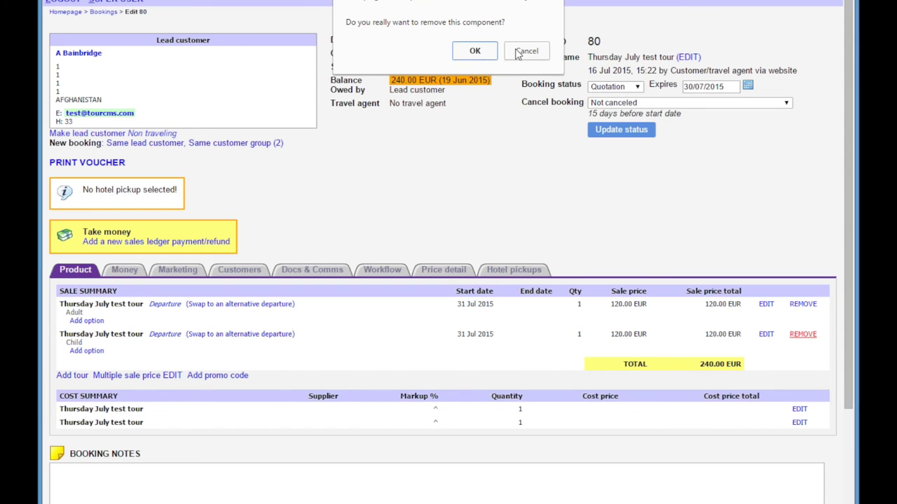
left_click(474, 50)
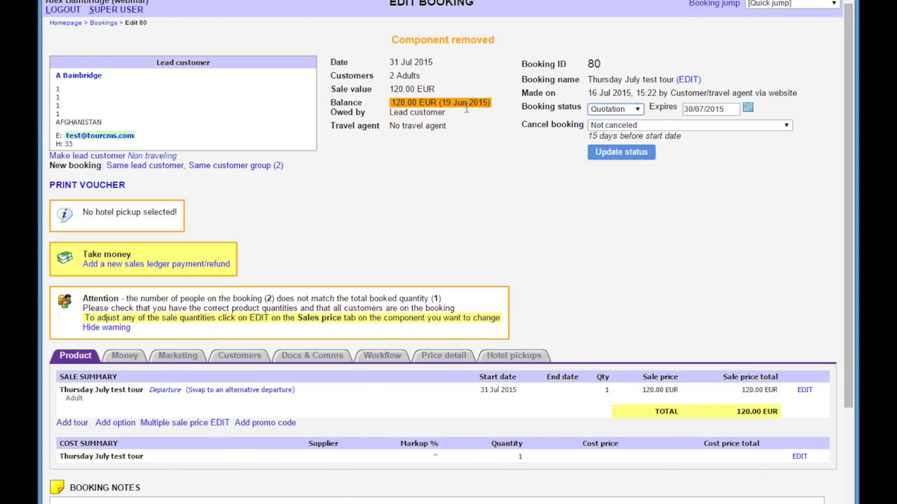
left_click_drag(465, 102, 390, 102)
left_click(390, 103)
Step: Leave the booking for the TourCMS homepage and open the Money (Sales ledger) page
left_click(61, 24)
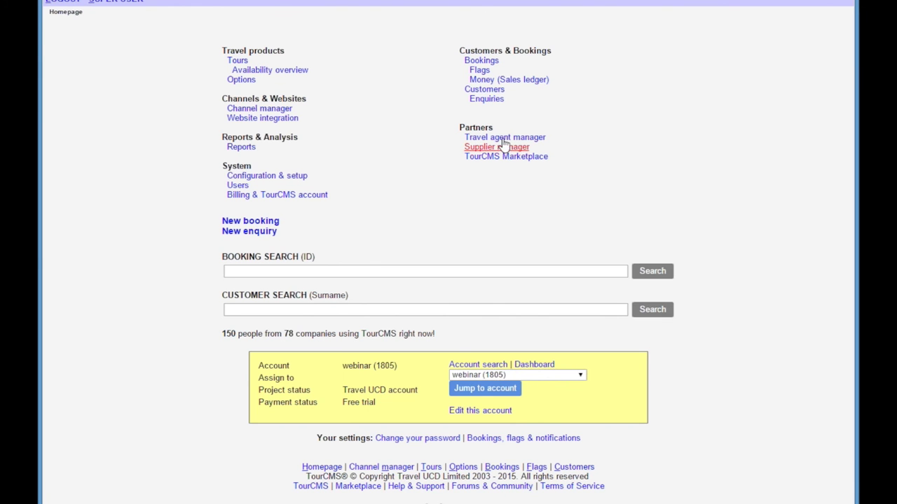
scroll(436, 90, "up", 1)
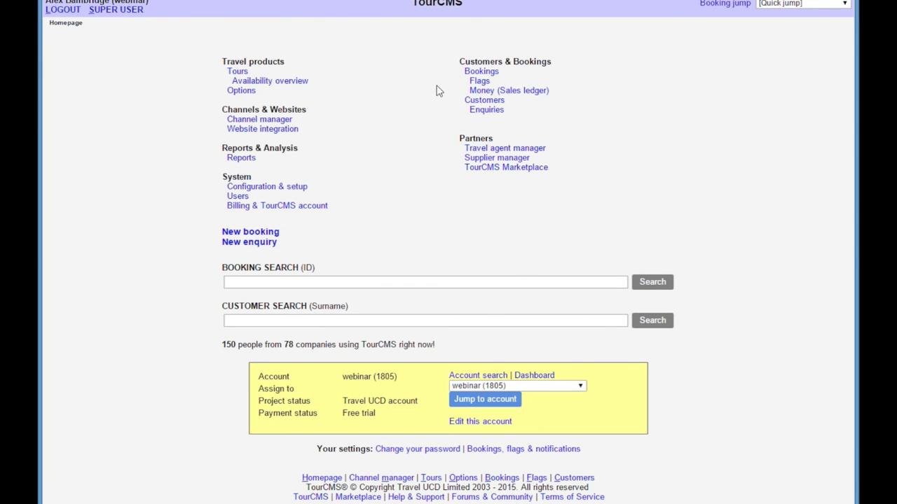
left_click(509, 91)
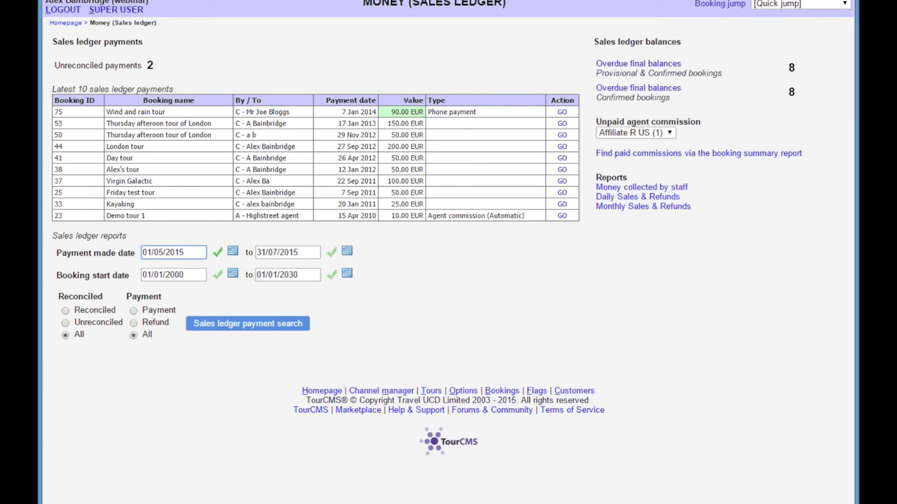
Step: Review a staff user's name, security, super powers and area access permission settings under Users, and return to the homepage
left_click(237, 196)
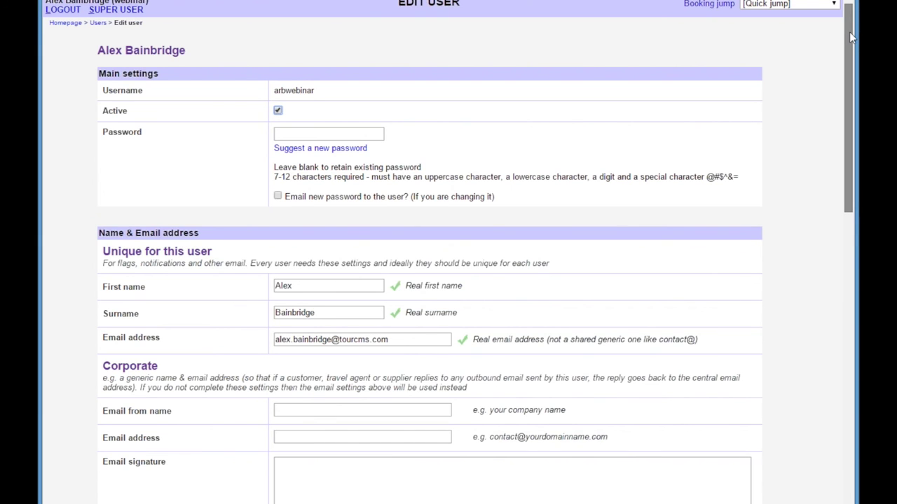
left_click_drag(849, 32, 817, 296)
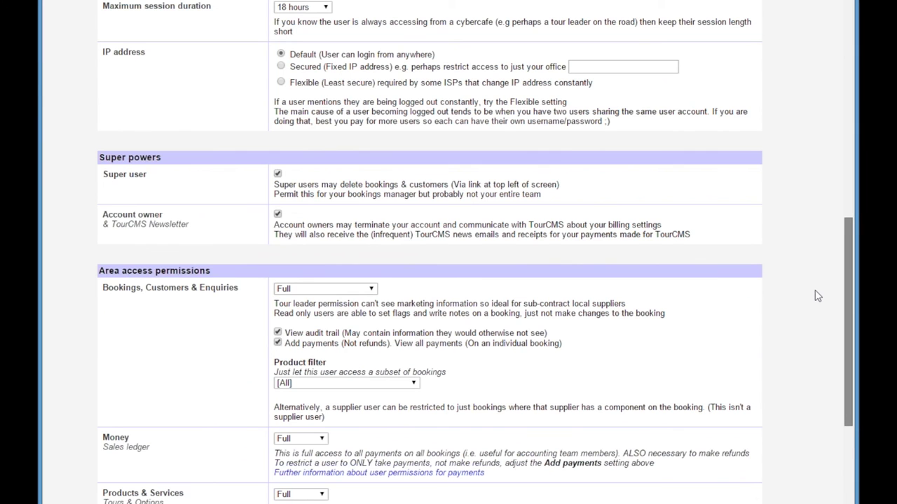
scroll(816, 295, "down", 2)
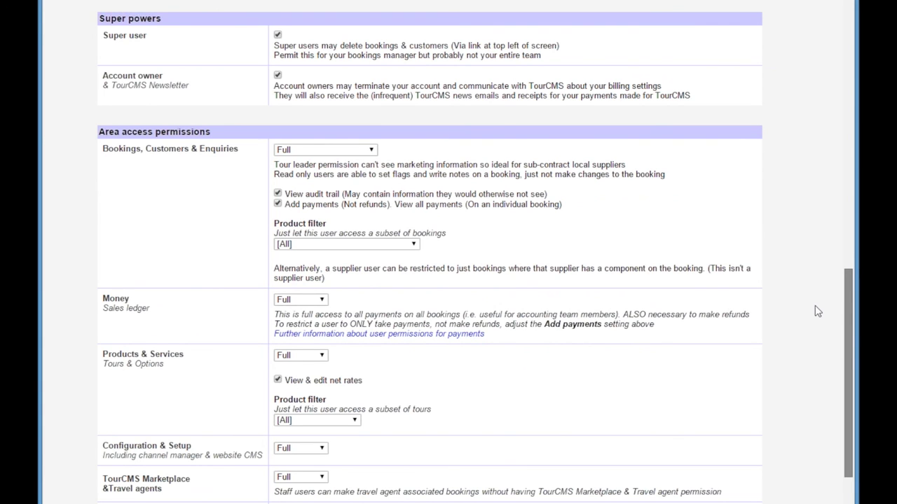
left_click_drag(815, 311, 815, 341)
scroll(816, 341, "down", 1)
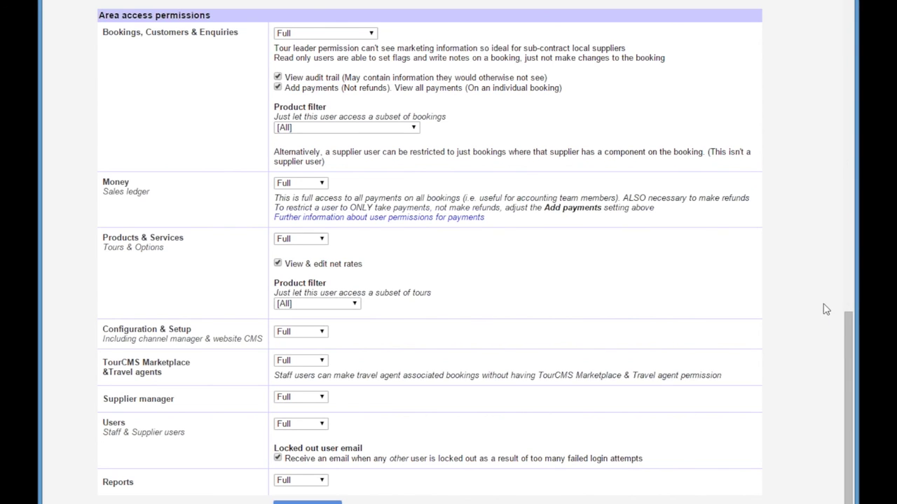
left_click_drag(849, 317, 779, 233)
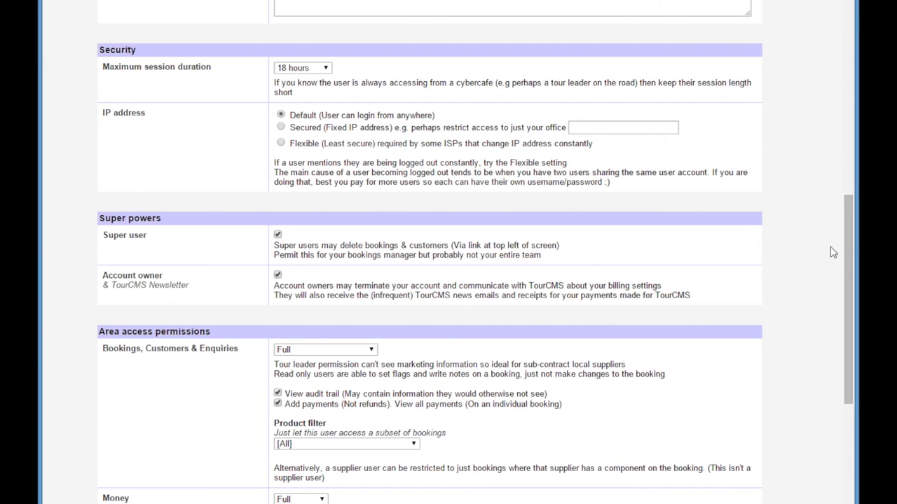
left_click_drag(849, 243, 838, 70)
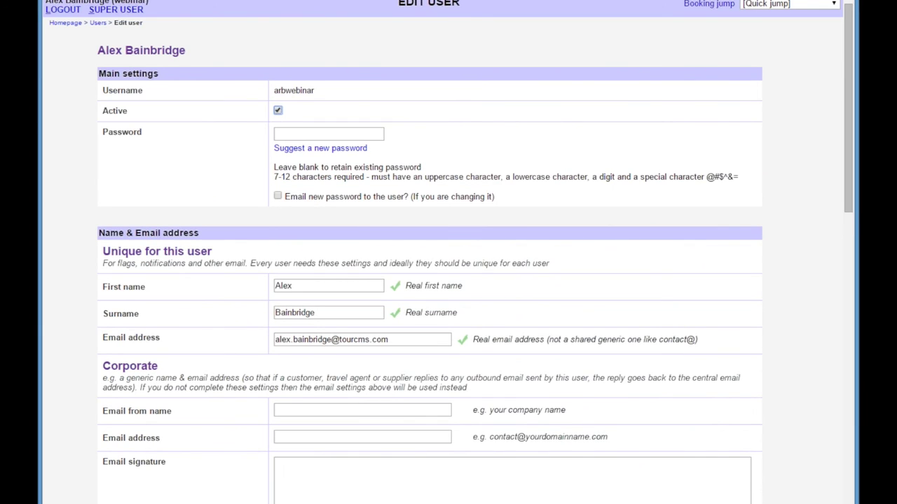
left_click(63, 23)
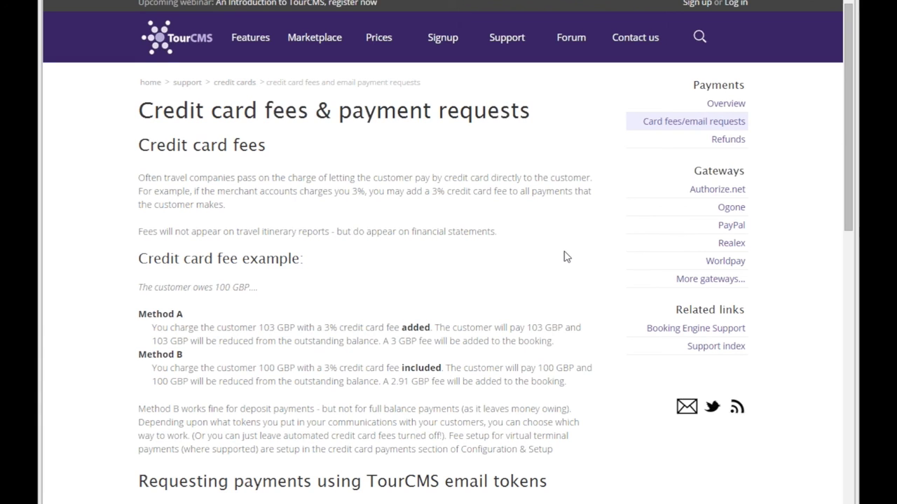
Step: Look over the credit card fees and payment requests support page, and close booking 80's new payment form without recording a payment
left_click_drag(845, 90, 848, 122)
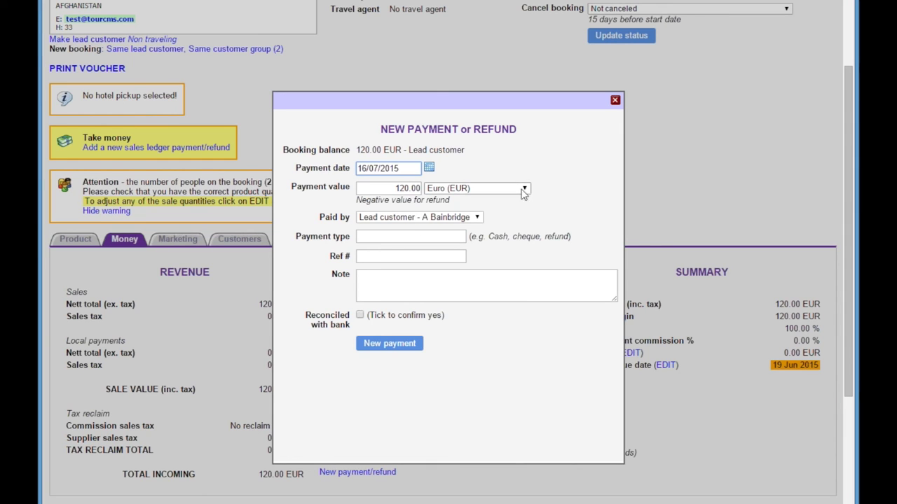
left_click(614, 102)
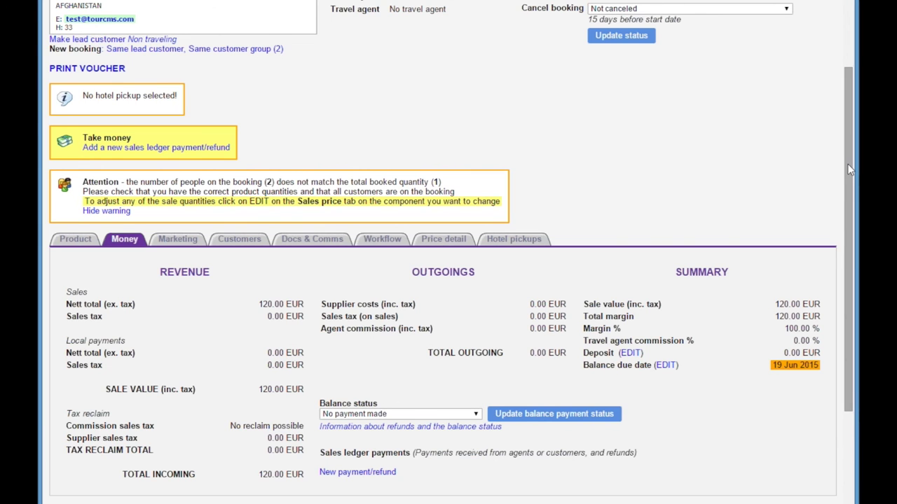
left_click_drag(843, 170, 849, 100)
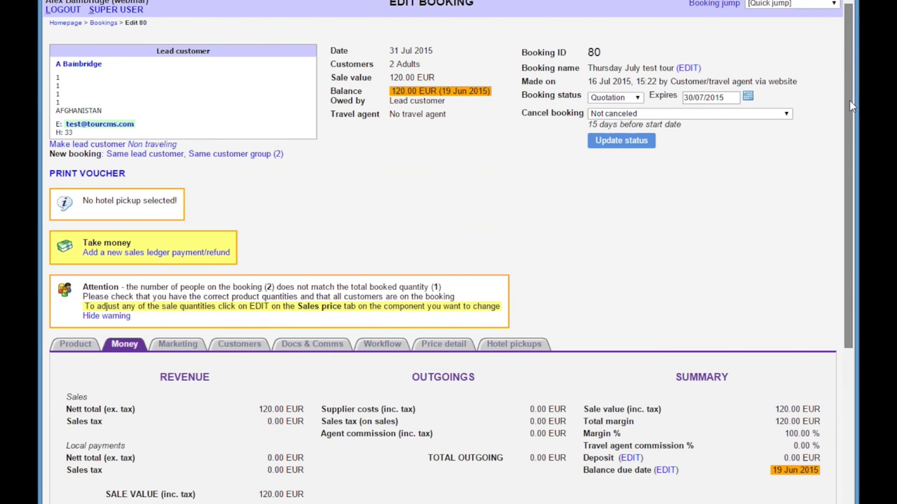